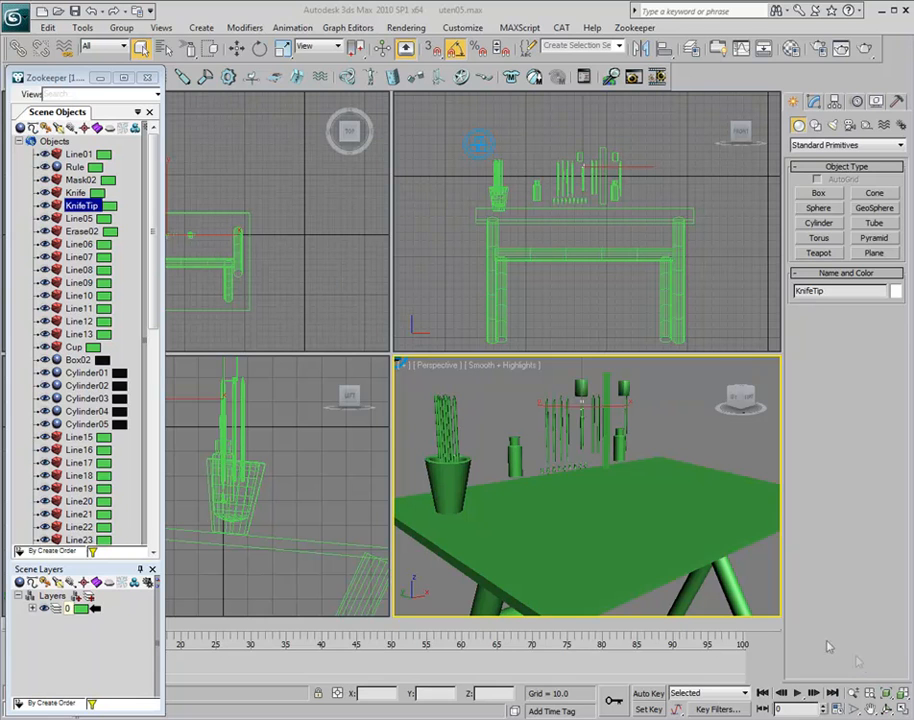
# Step: Examine objects in the scene list by selecting them individually, then select the range from Line05 to Line07
pyautogui.click(74, 244)
pyautogui.click(76, 270)
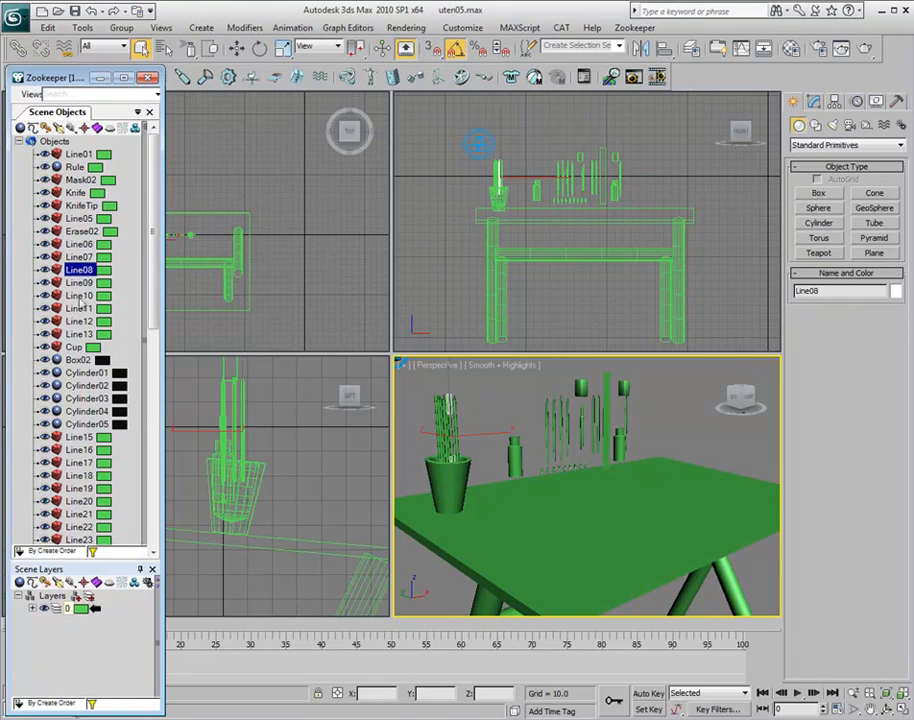
pyautogui.click(77, 296)
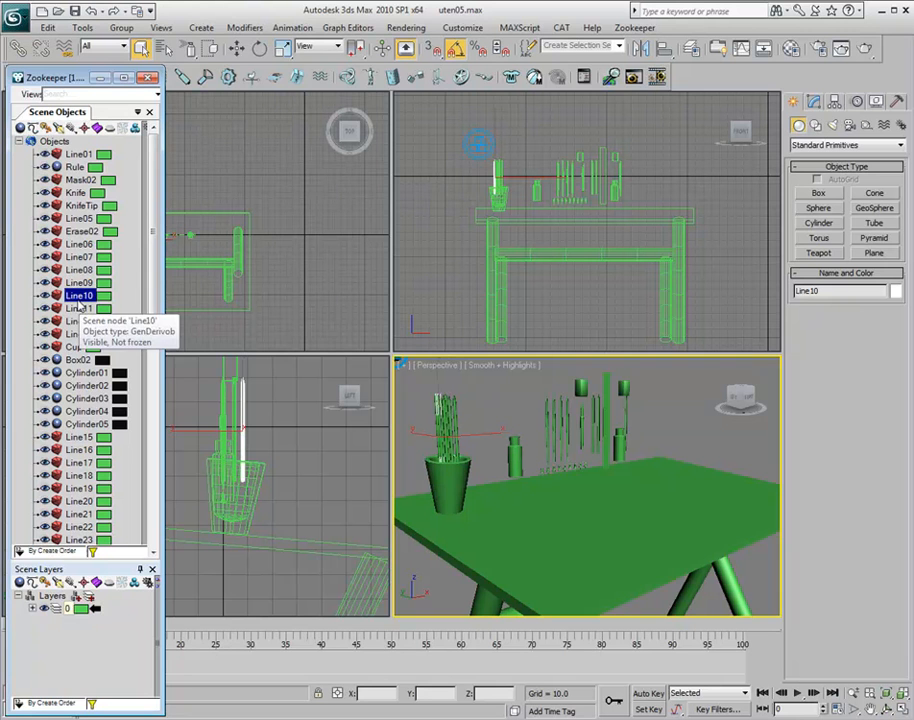
pyautogui.press('Down')
pyautogui.press('Down')
pyautogui.press('Down')
pyautogui.press('Down')
pyautogui.press('Down')
pyautogui.press('Down')
pyautogui.click(75, 280)
pyautogui.click(77, 220)
pyautogui.keyDown('shift'); pyautogui.click(83, 257); pyautogui.keyUp('shift')
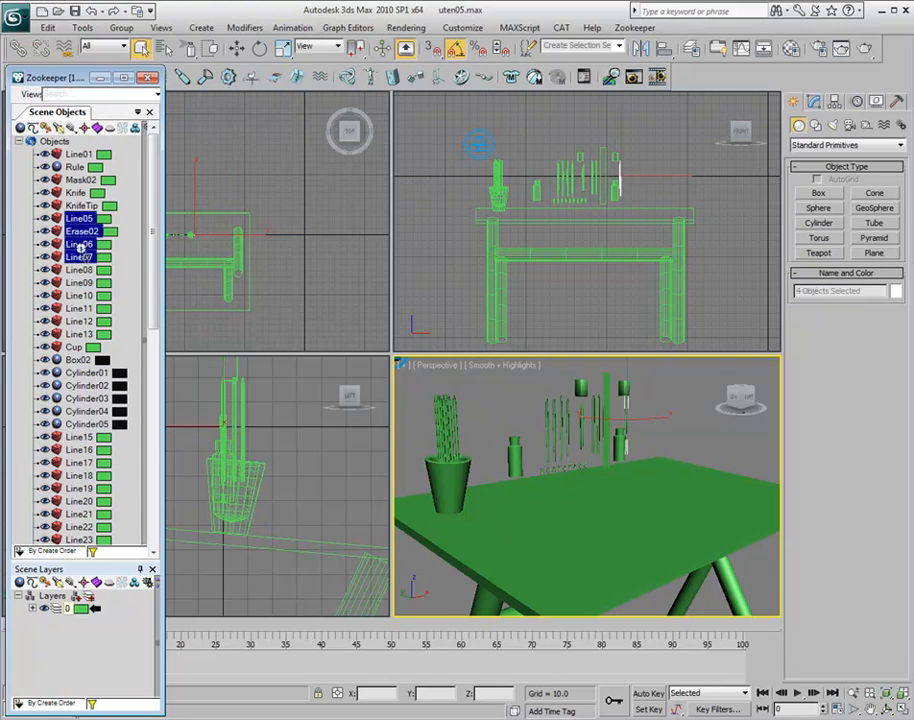
# Step: Toggle the visibility of the selected range Line05 to Line07 off and back on
pyautogui.click(46, 218)
pyautogui.click(46, 218)
pyautogui.click(54, 218)
pyautogui.click(54, 218)
# Step: Link KnifeTip to Knife as its child in the scene object hierarchy
pyautogui.click(80, 205)
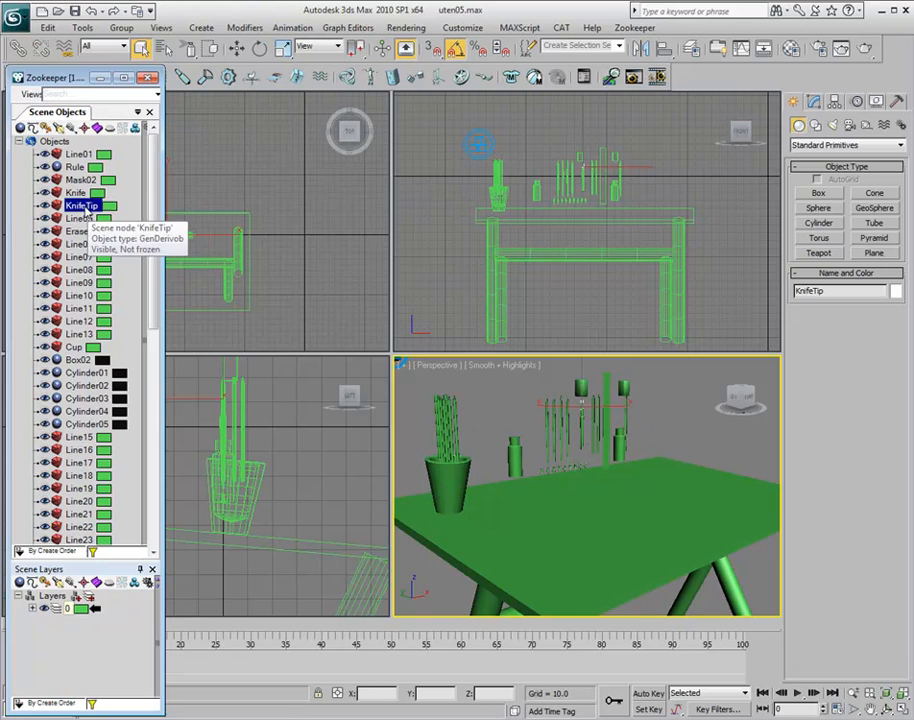
pyautogui.moveTo(83, 206); pyautogui.dragTo(82, 195)
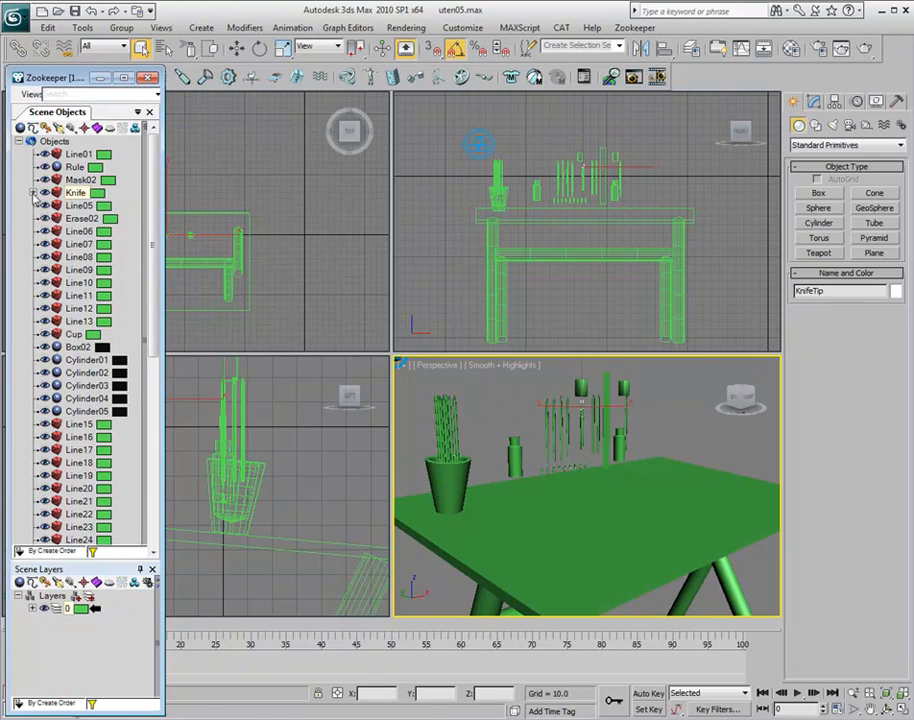
pyautogui.click(33, 193)
# Step: Sort the scene objects list by name
pyautogui.click(46, 551)
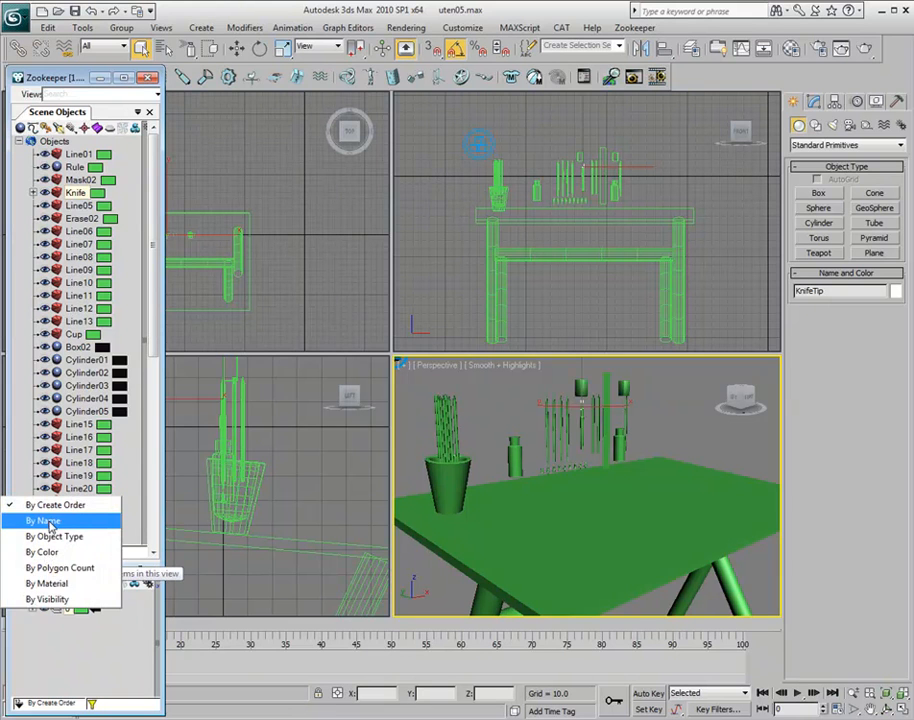
pyautogui.click(40, 521)
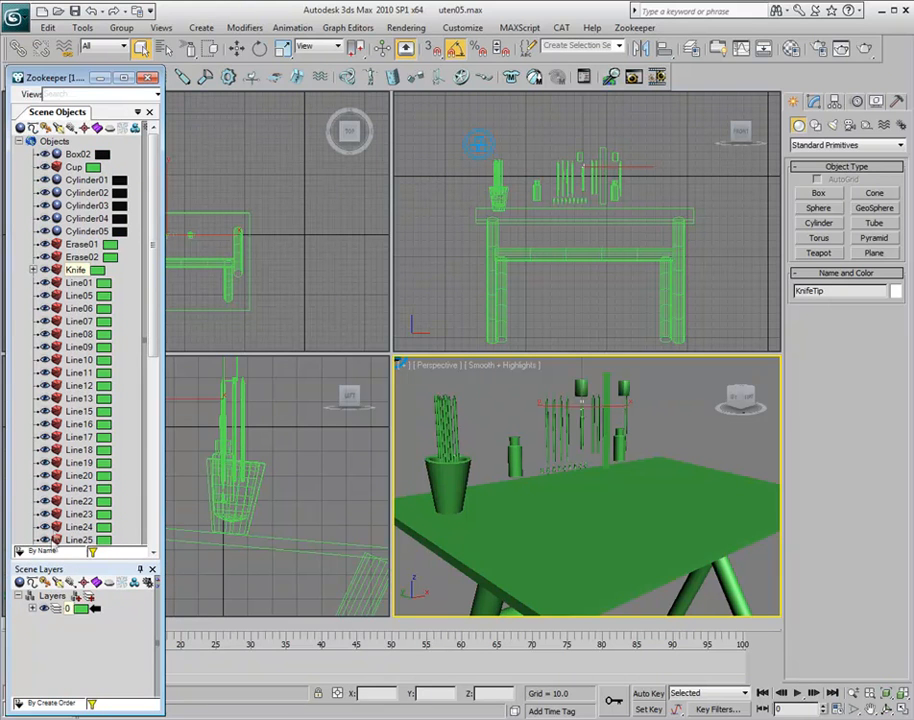
pyautogui.click(52, 552)
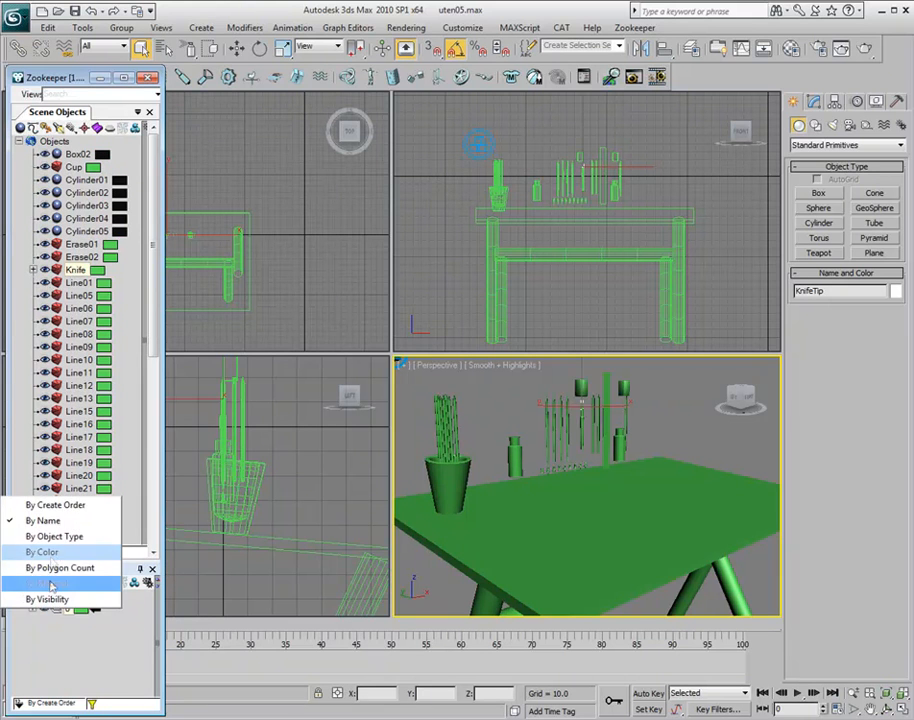
pyautogui.click(52, 521)
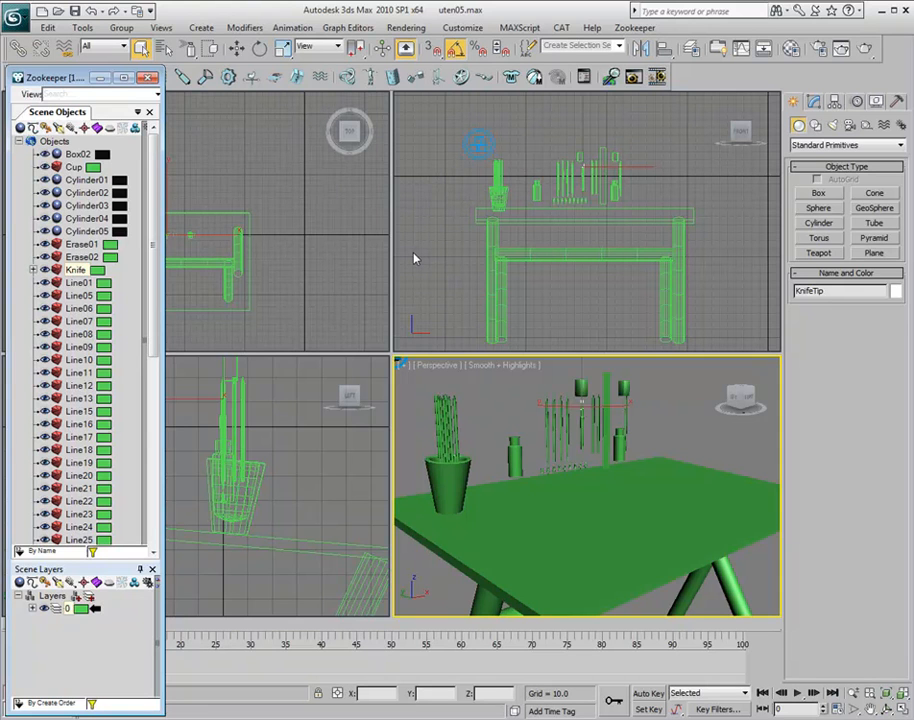
# Step: Select the tabletop and all leg objects of the desk, and open Find and Rename limited to the Current Selection
pyautogui.moveTo(444, 222)
pyautogui.mouseDown()
pyautogui.moveTo(594, 271)
pyautogui.moveTo(691, 276)
pyautogui.moveTo(484, 278)
pyautogui.moveTo(435, 199)
pyautogui.mouseUp()
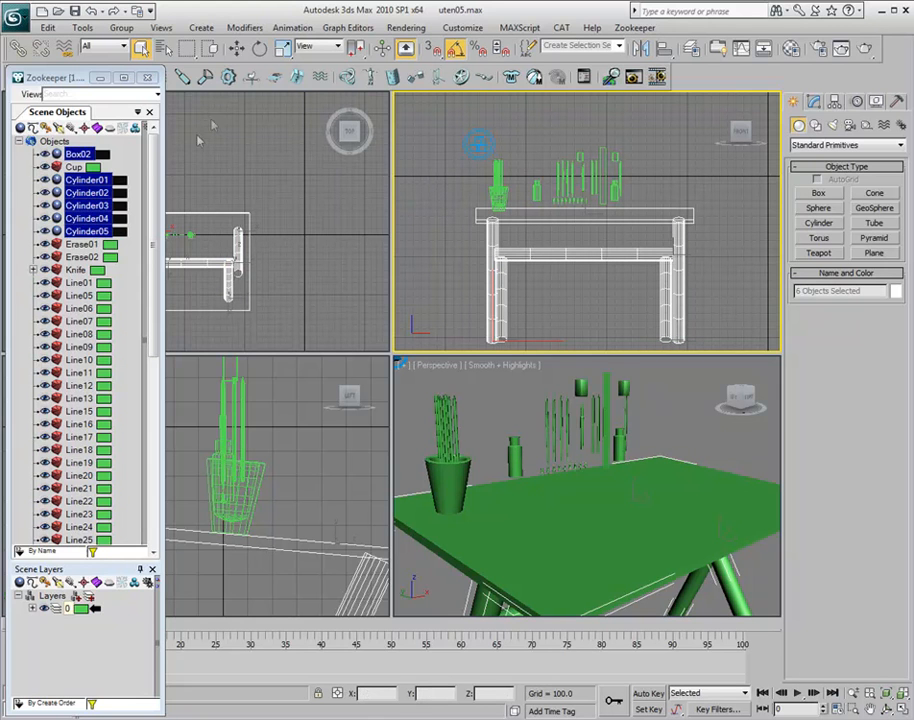
pyautogui.rightClick(87, 197)
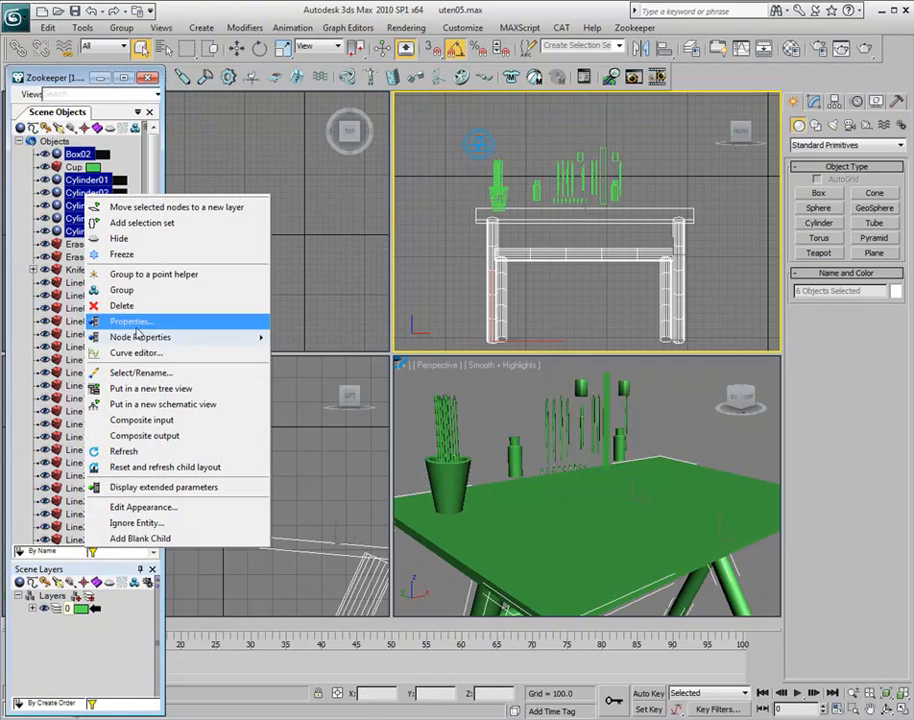
pyautogui.click(142, 373)
pyautogui.click(282, 287)
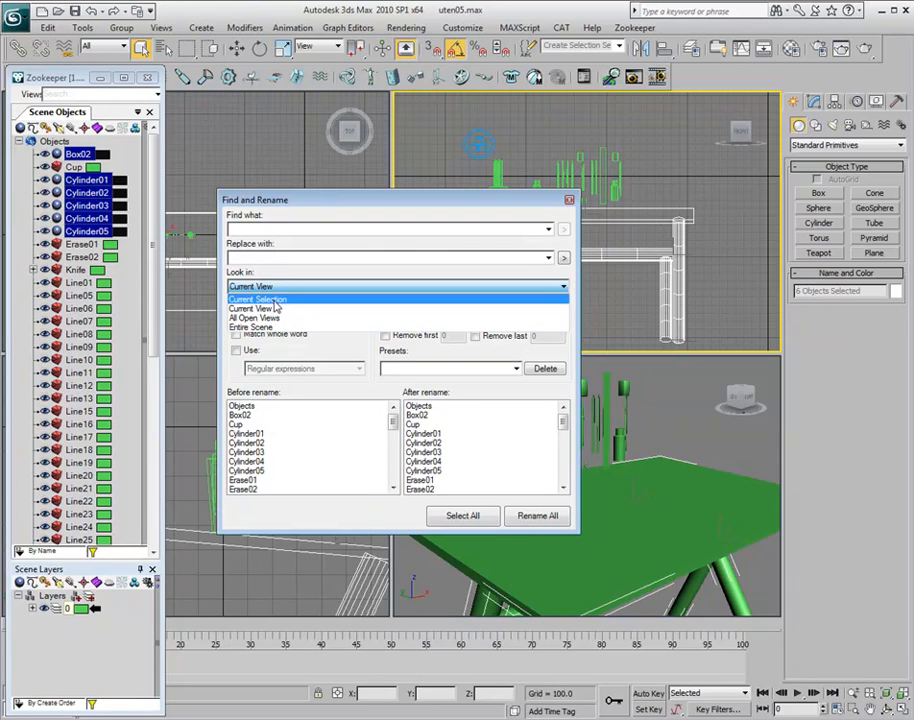
pyautogui.click(262, 299)
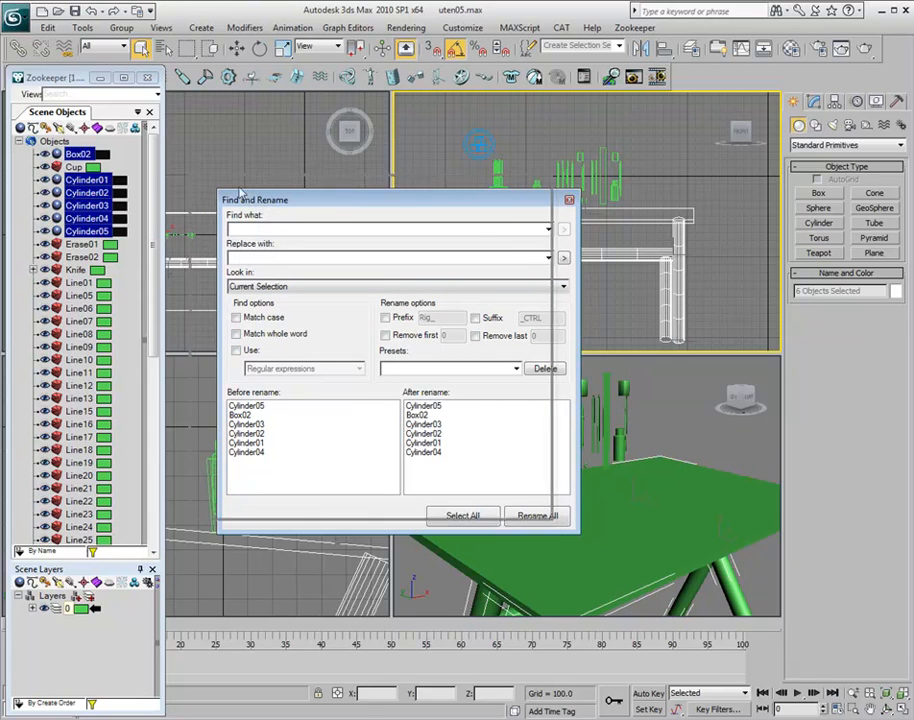
pyautogui.moveTo(245, 197); pyautogui.dragTo(211, 168)
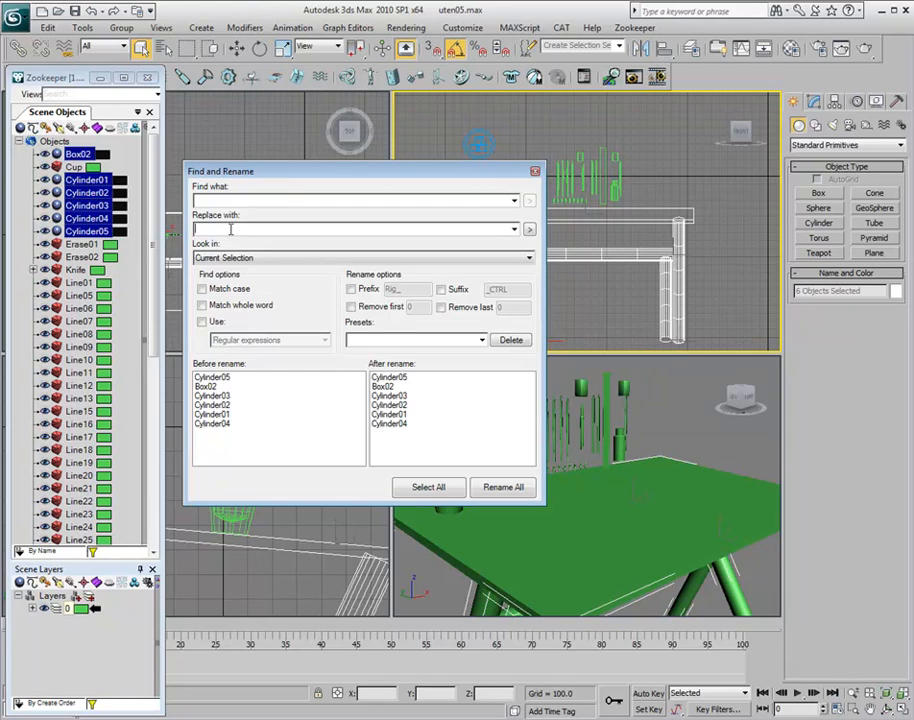
# Step: Rename all selected desk parts using the replacement name Desk{index}
pyautogui.write('Desk')
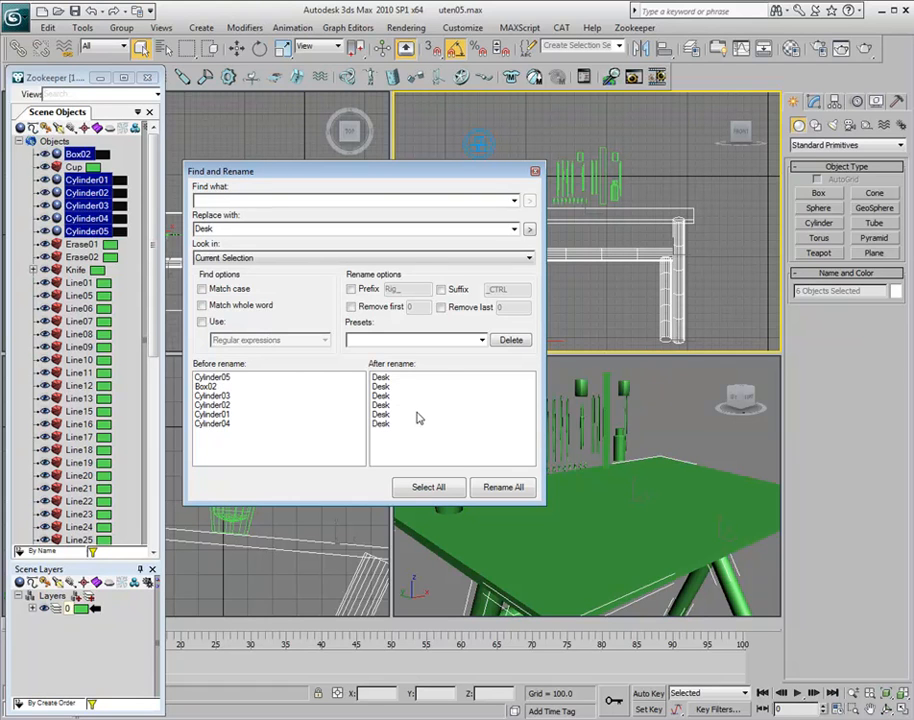
pyautogui.click(529, 230)
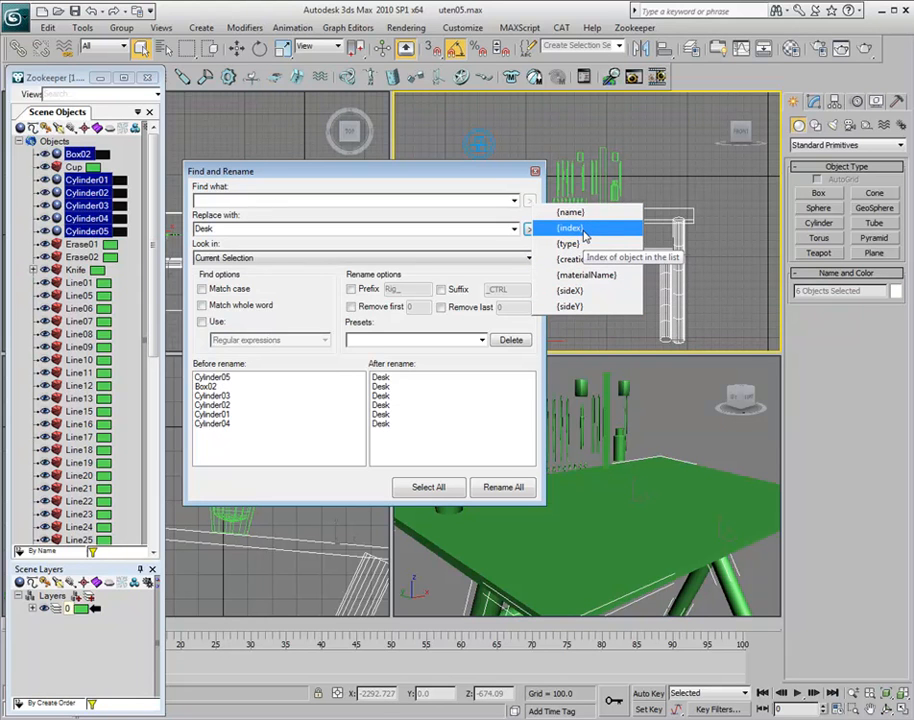
pyautogui.click(584, 234)
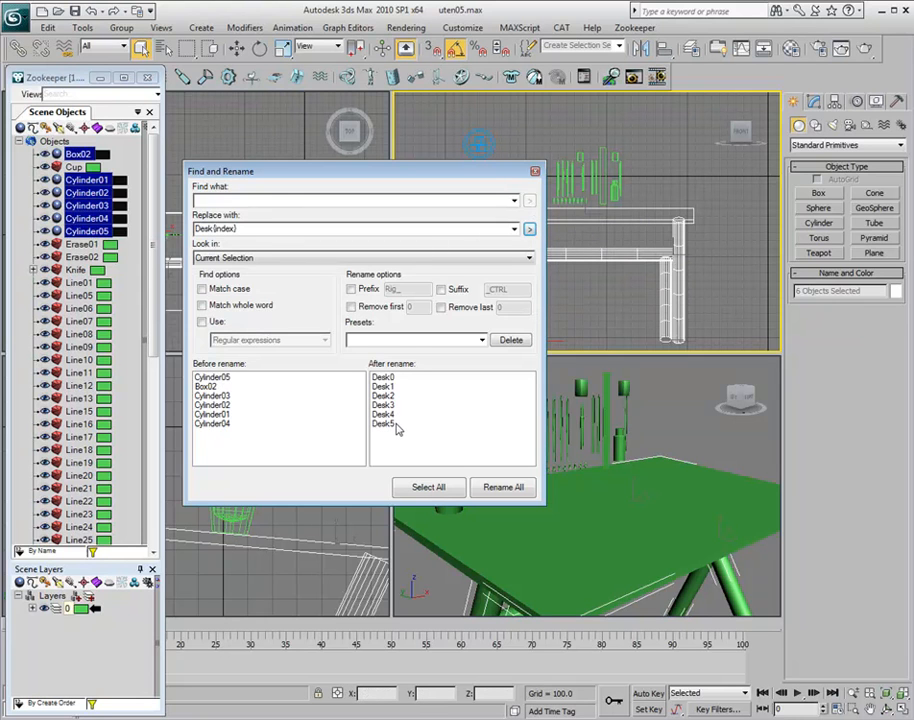
pyautogui.click(492, 486)
# Step: Select the five brushes, Line15 to Line18 and Line05, and rename them using Brush{index}
pyautogui.moveTo(414, 177); pyautogui.dragTo(421, 300)
pyautogui.scroll(6, 602, 236)
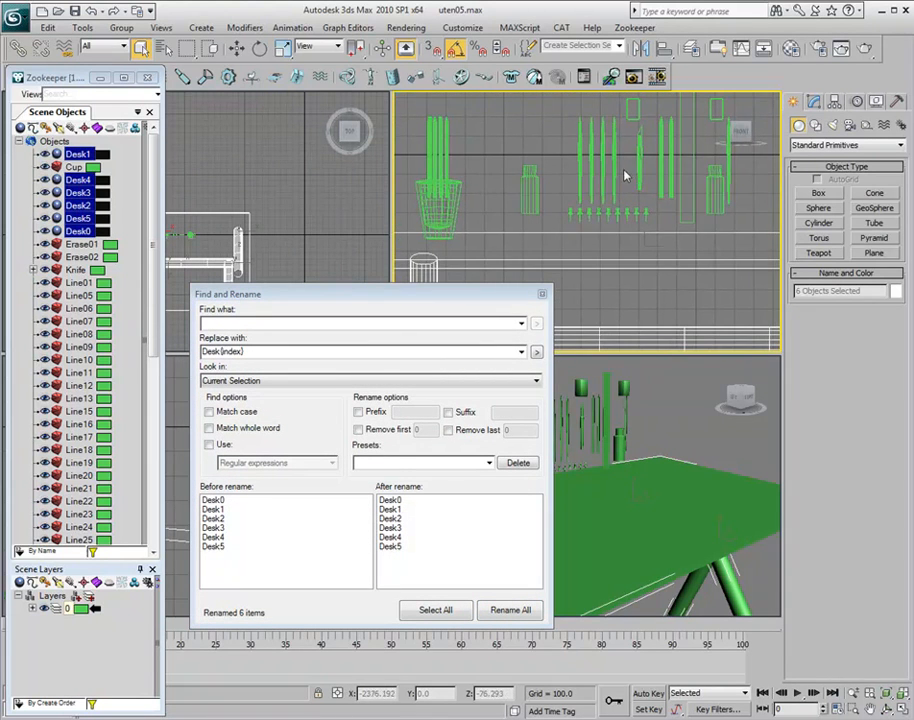
pyautogui.moveTo(624, 176); pyautogui.dragTo(576, 118)
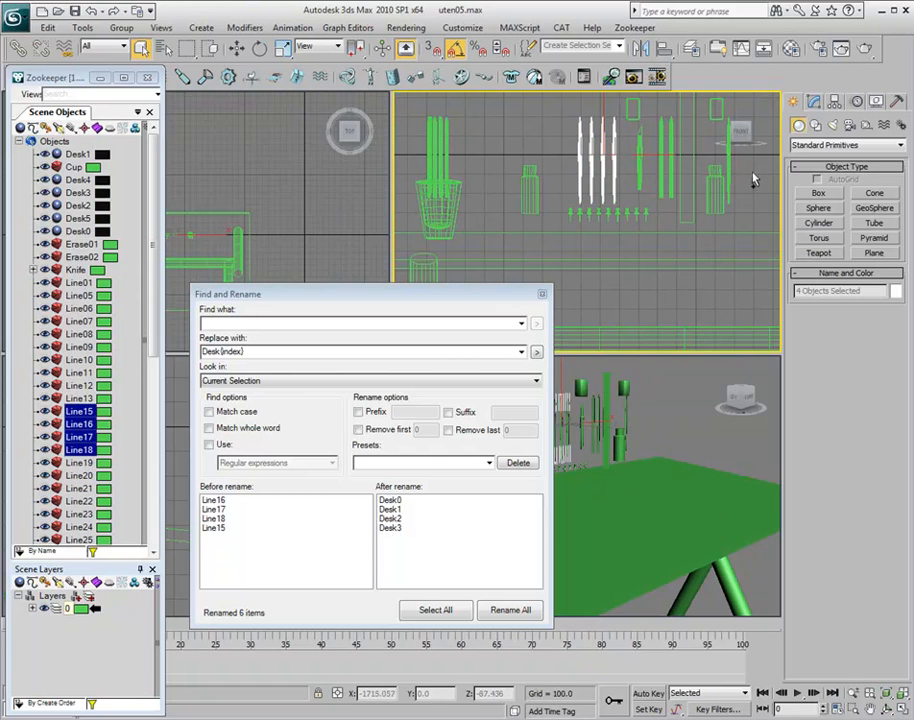
pyautogui.keyDown('ctrl'); pyautogui.click(731, 135); pyautogui.keyUp('ctrl')
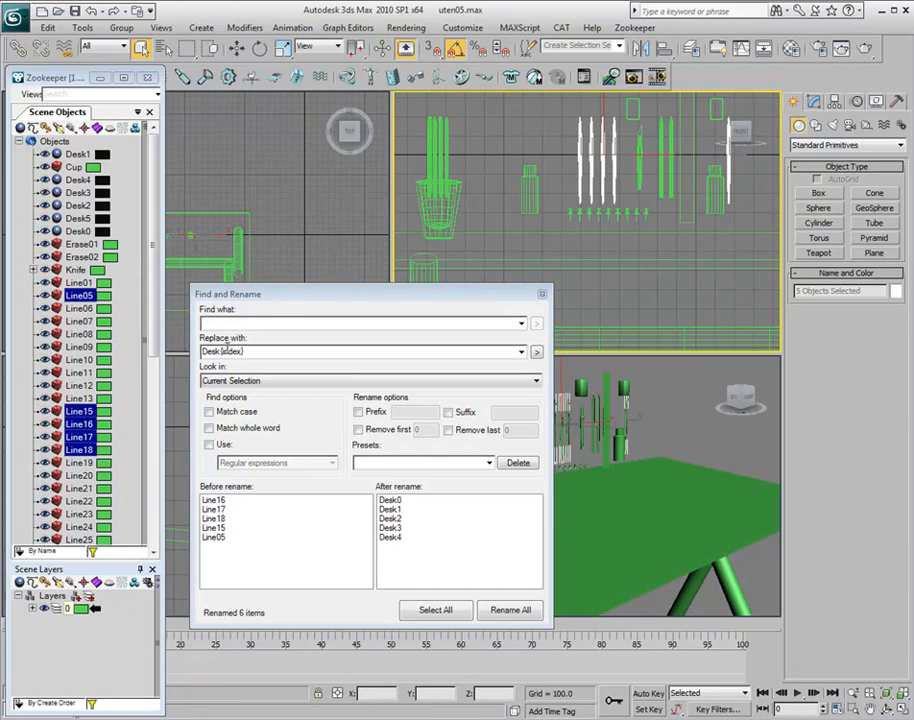
pyautogui.doubleClick(211, 351)
pyautogui.press('BackSpace')
pyautogui.write('Brush')
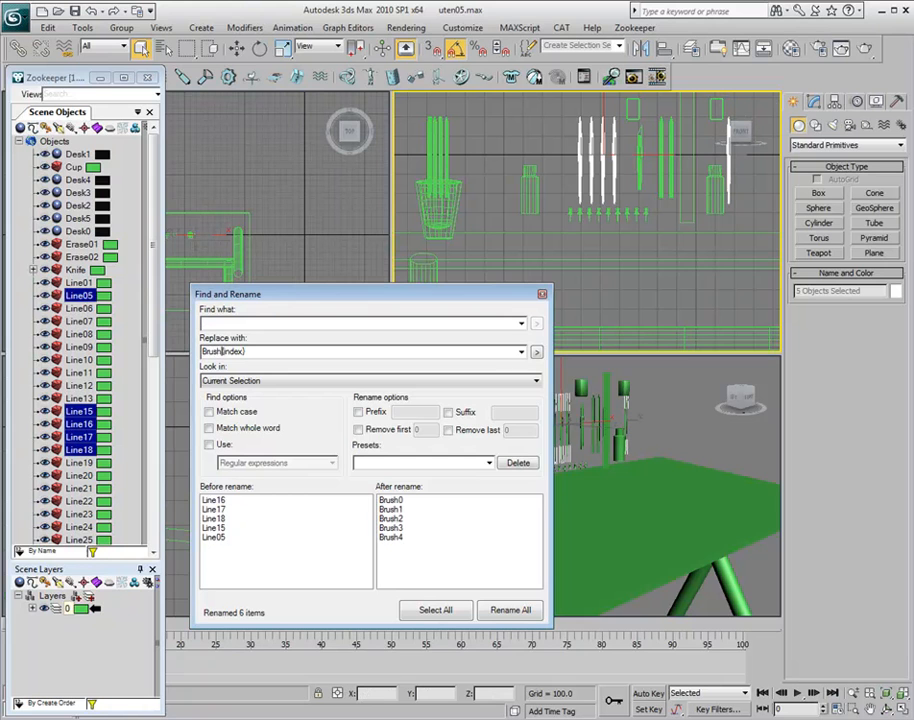
pyautogui.click(510, 609)
# Step: Select the pencils in the cup and the two hanging pencils, and rename them using Pencil{index}
pyautogui.moveTo(483, 140); pyautogui.dragTo(384, 133)
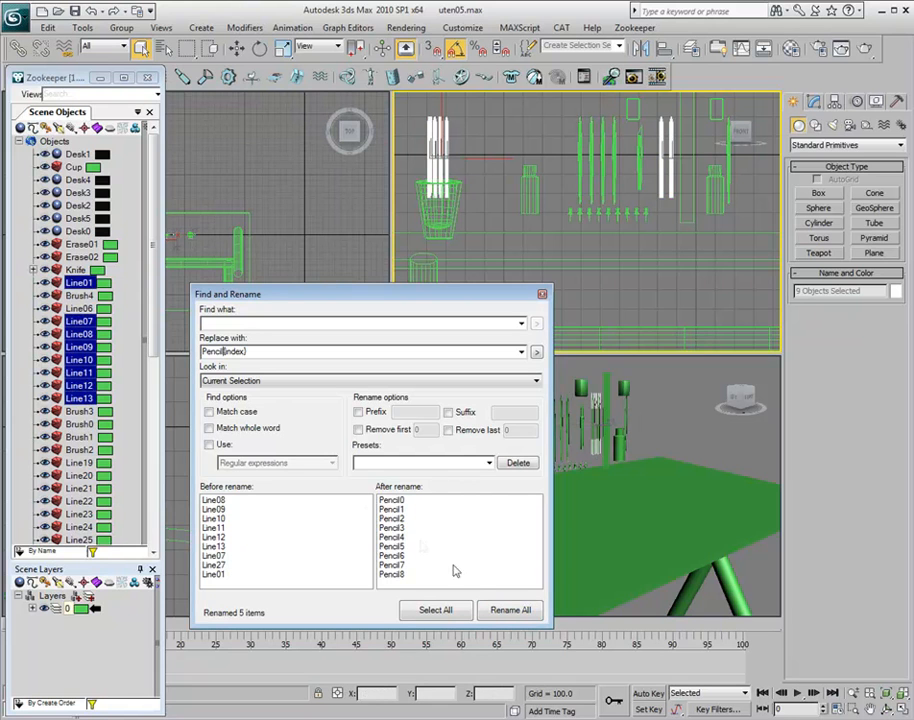
pyautogui.click(497, 609)
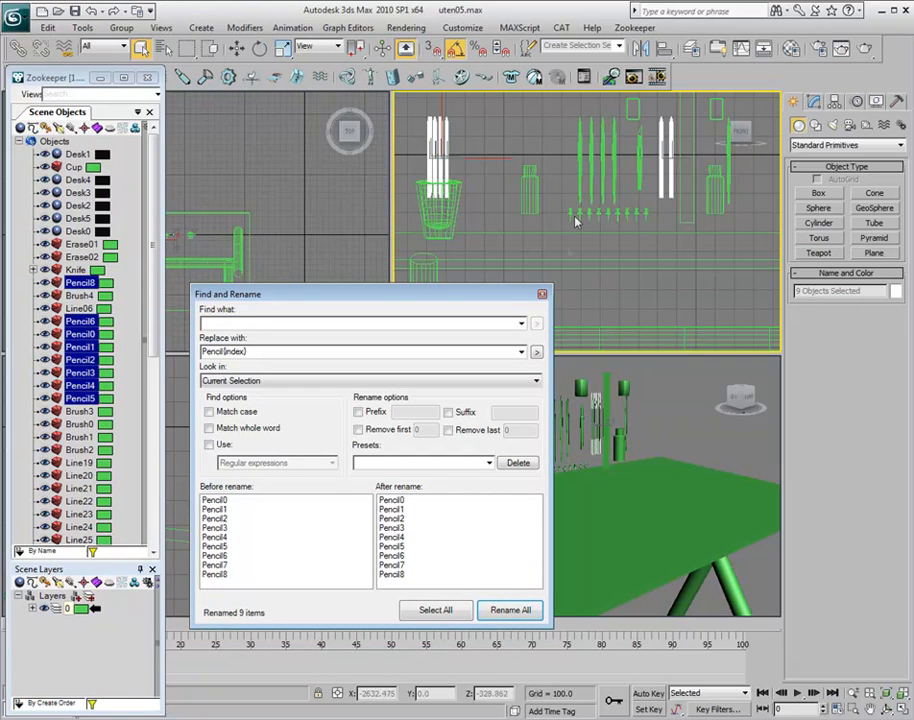
# Step: Select the row of nine push pins and rename them using PushPins{index}
pyautogui.moveTo(560, 211); pyautogui.dragTo(652, 221)
pyautogui.moveTo(203, 351); pyautogui.dragTo(247, 351)
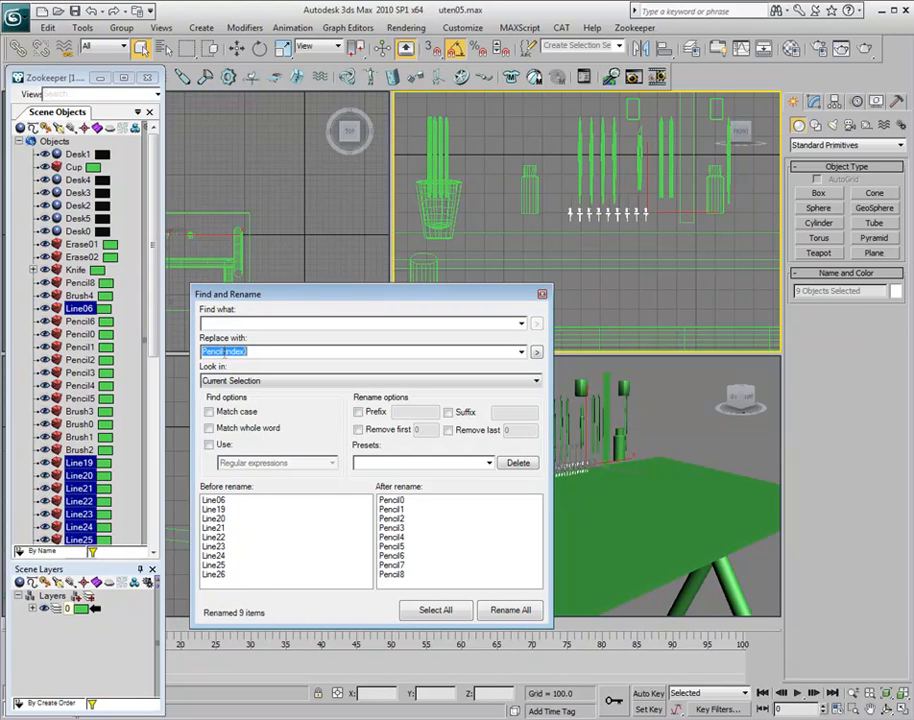
pyautogui.write('PushPins')
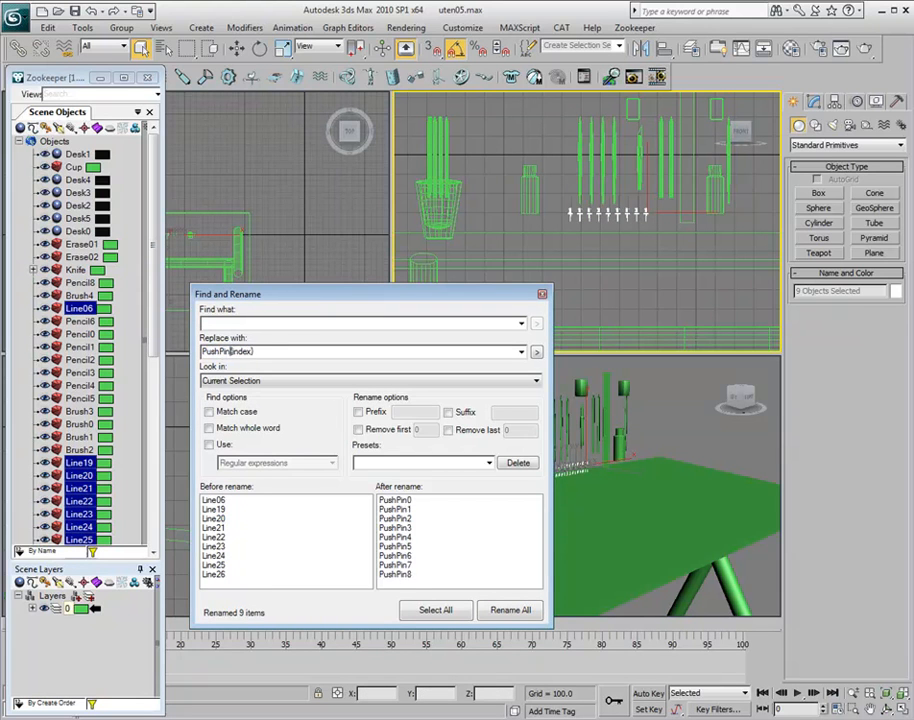
pyautogui.click(509, 609)
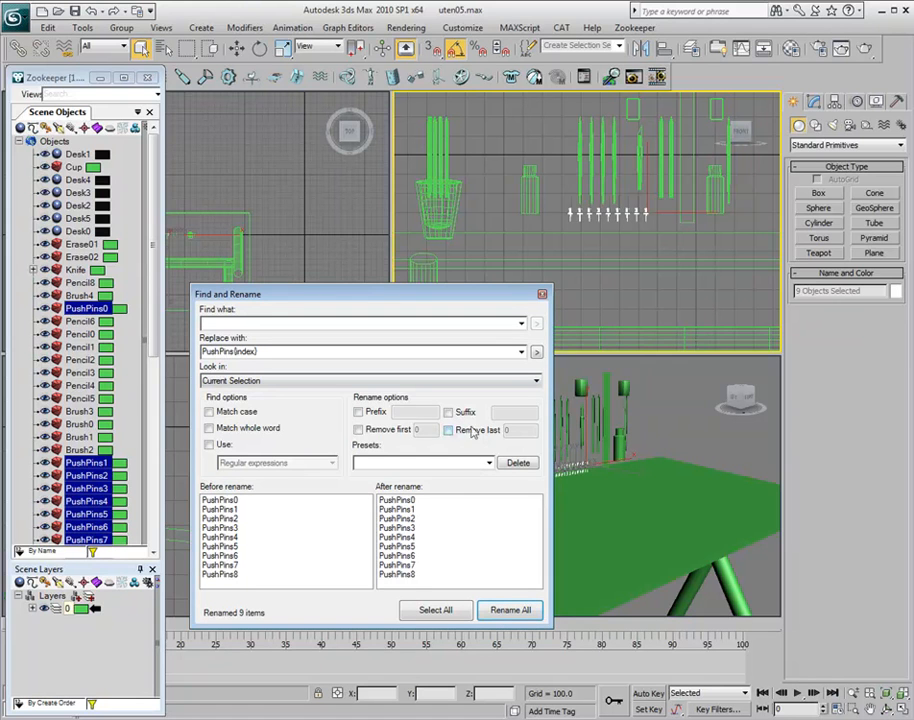
# Step: Select all the tools above the desk without the cup, clear the replacement name, and enable the rename prefix Tools_
pyautogui.scroll(-3, 489, 150)
pyautogui.moveTo(628, 281); pyautogui.dragTo(624, 259, button='middle')
pyautogui.moveTo(679, 123); pyautogui.dragTo(500, 180)
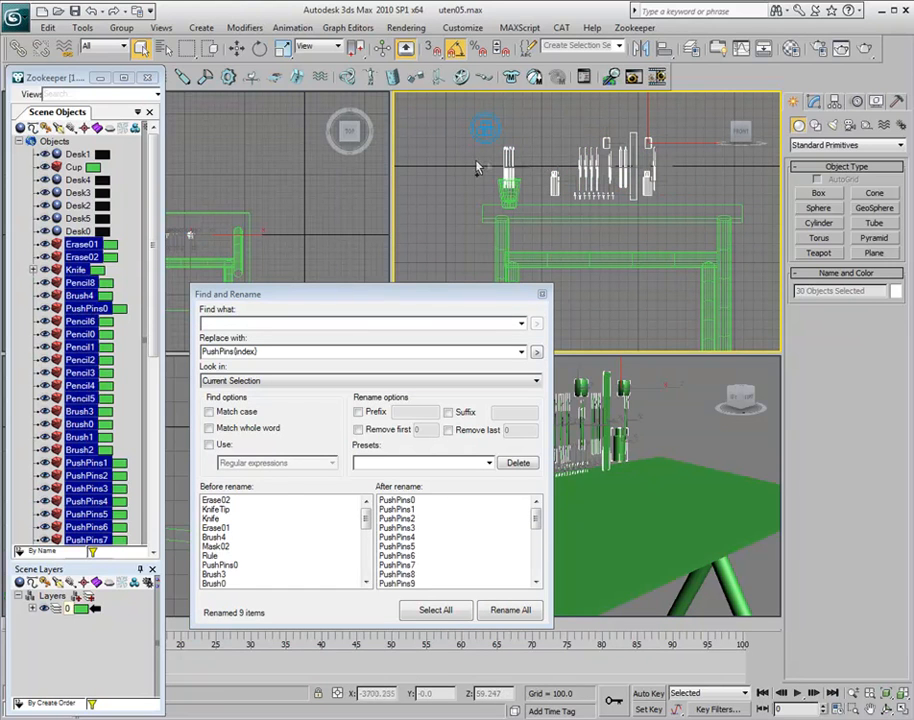
pyautogui.scroll(2, 585, 214)
pyautogui.doubleClick(274, 352)
pyautogui.press('BackSpace')
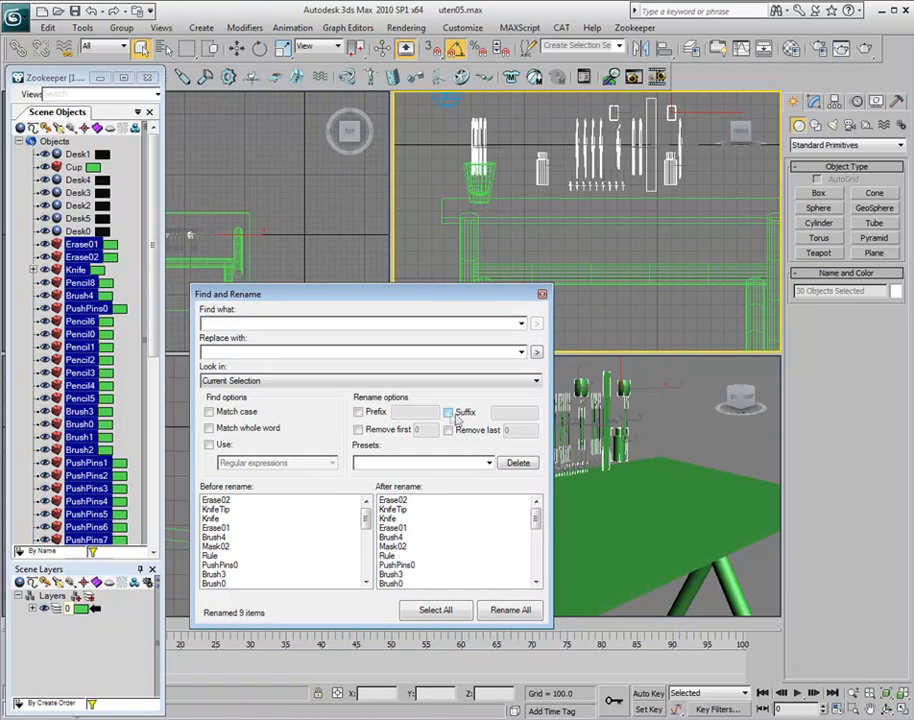
pyautogui.click(358, 412)
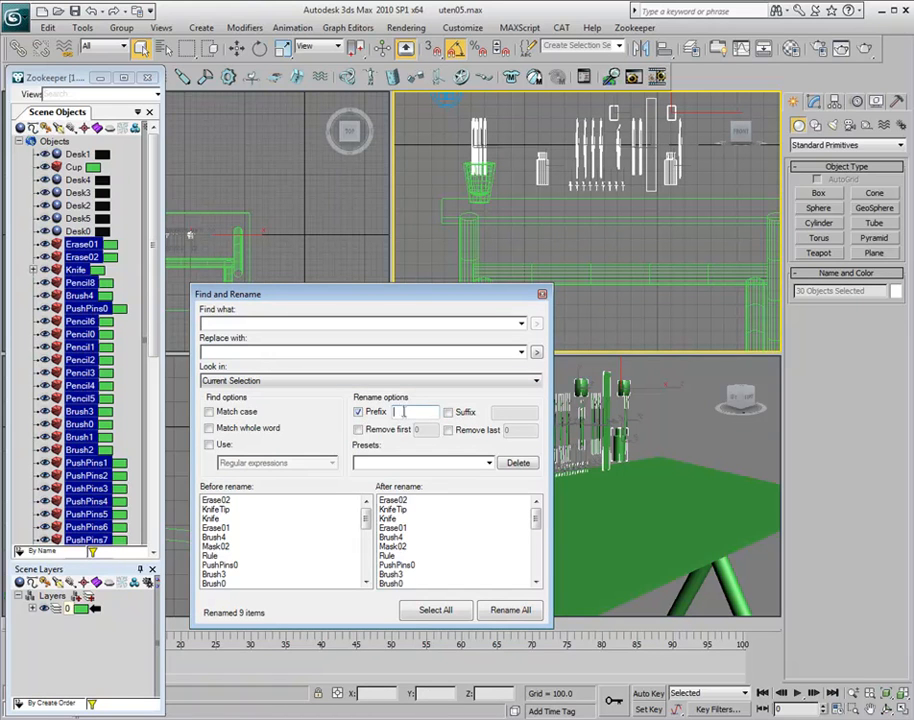
pyautogui.click(405, 413)
pyautogui.write('Tools_')
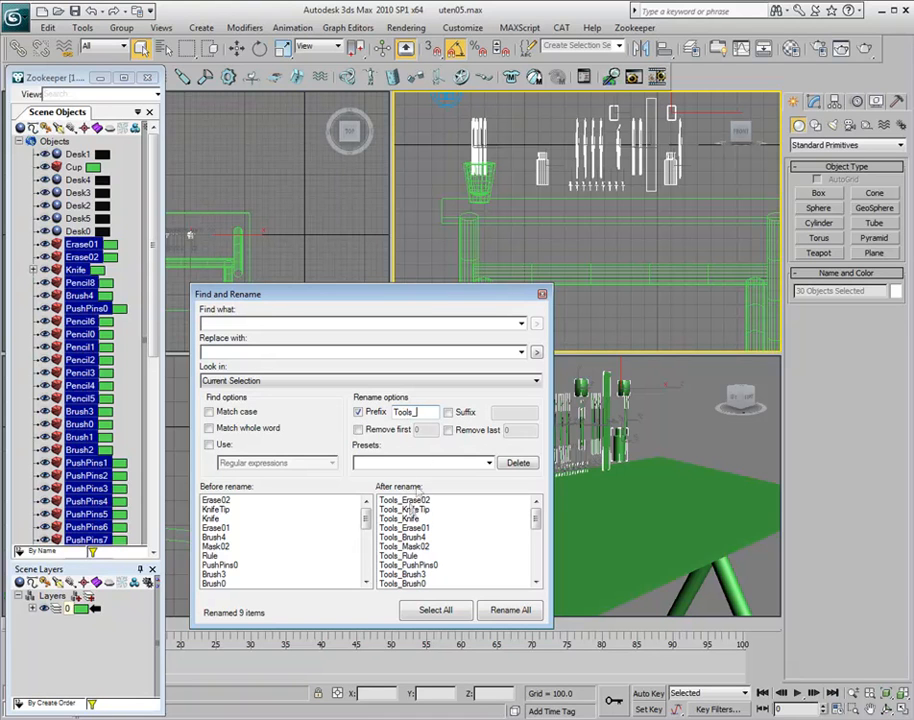
pyautogui.click(448, 412)
pyautogui.click(505, 413)
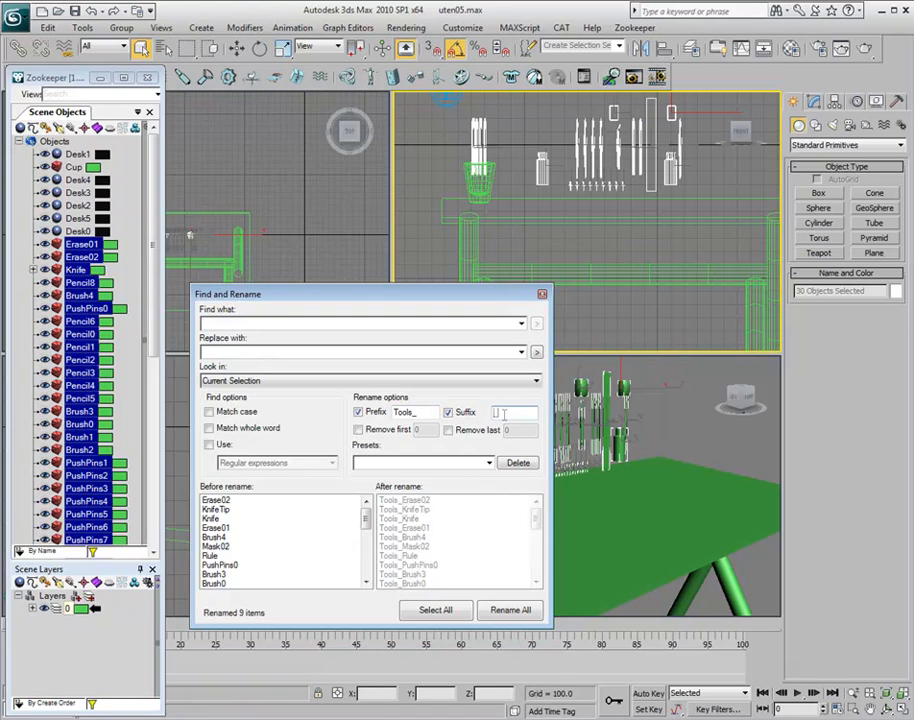
pyautogui.write('_Ctrl')
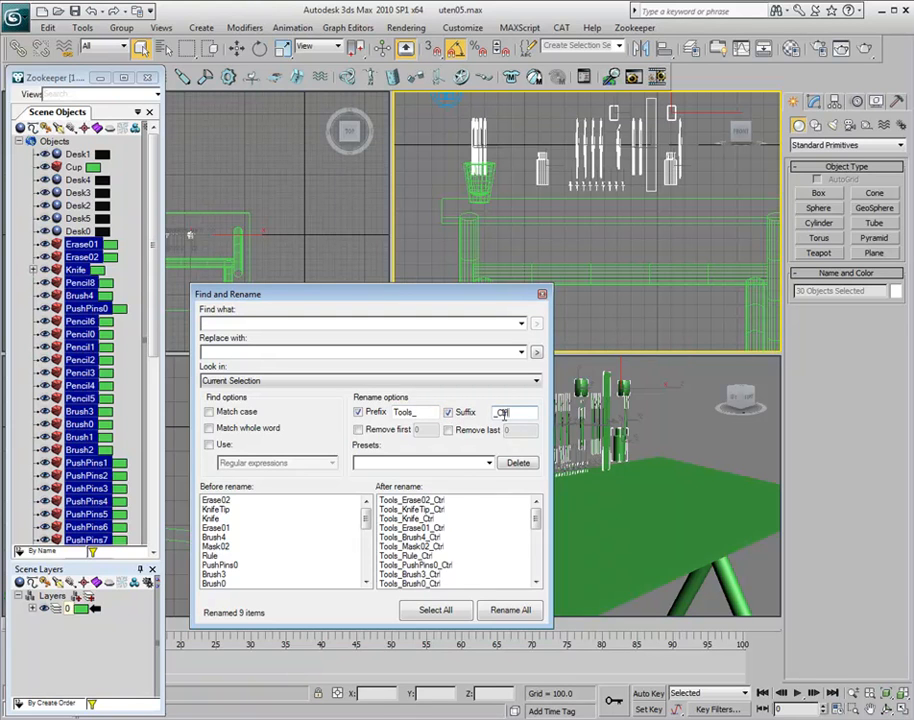
pyautogui.press('BackSpace')
pyautogui.press('BackSpace')
pyautogui.press('BackSpace')
pyautogui.press('BackSpace')
pyautogui.press('BackSpace')
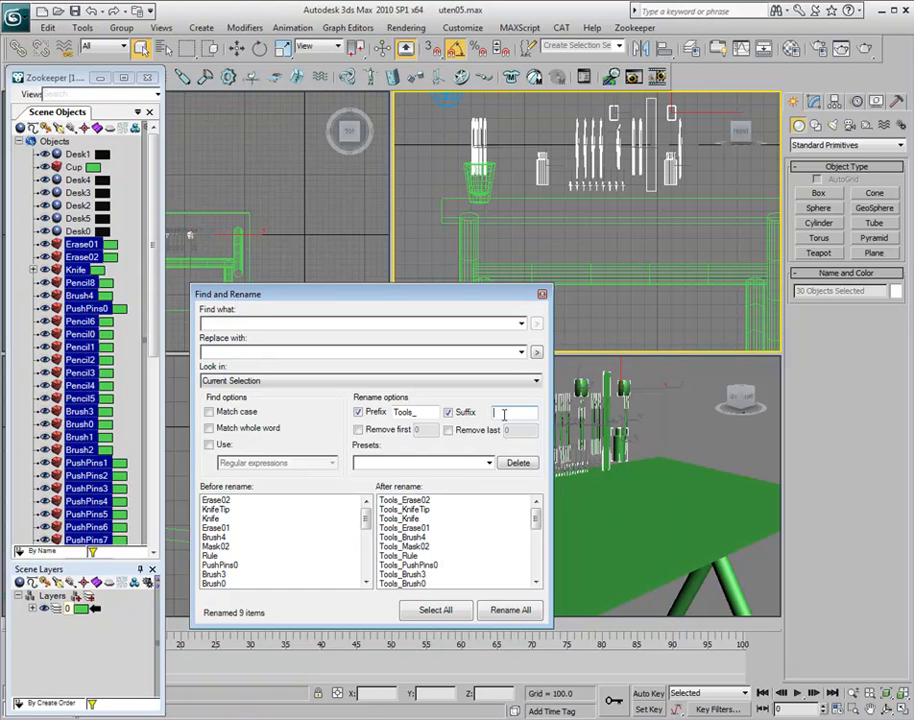
pyautogui.click(449, 414)
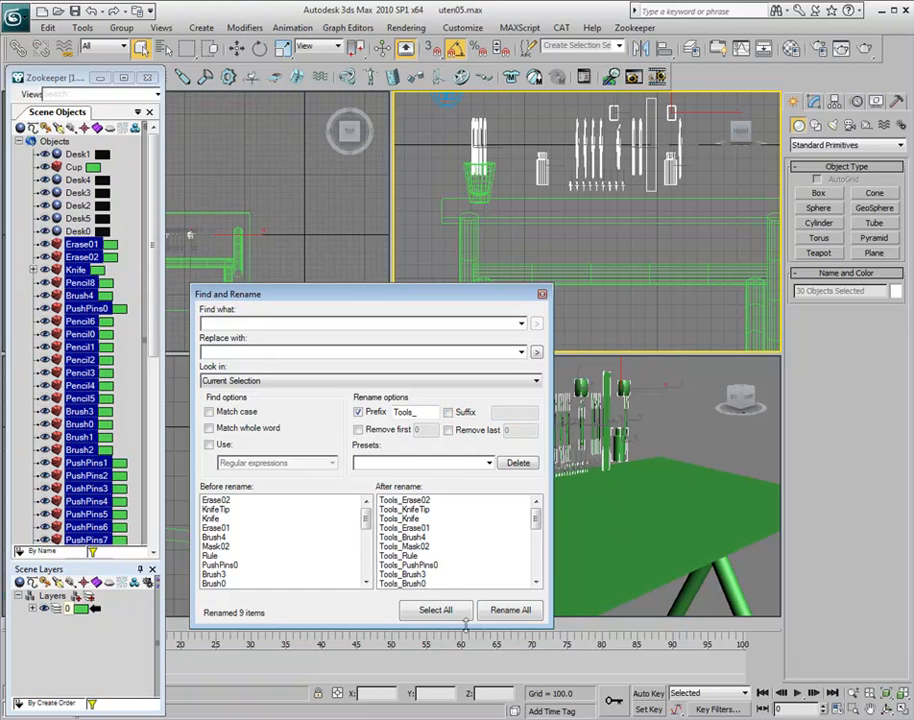
# Step: Apply the Tools_ prefix to the names of all selected tool objects
pyautogui.click(510, 611)
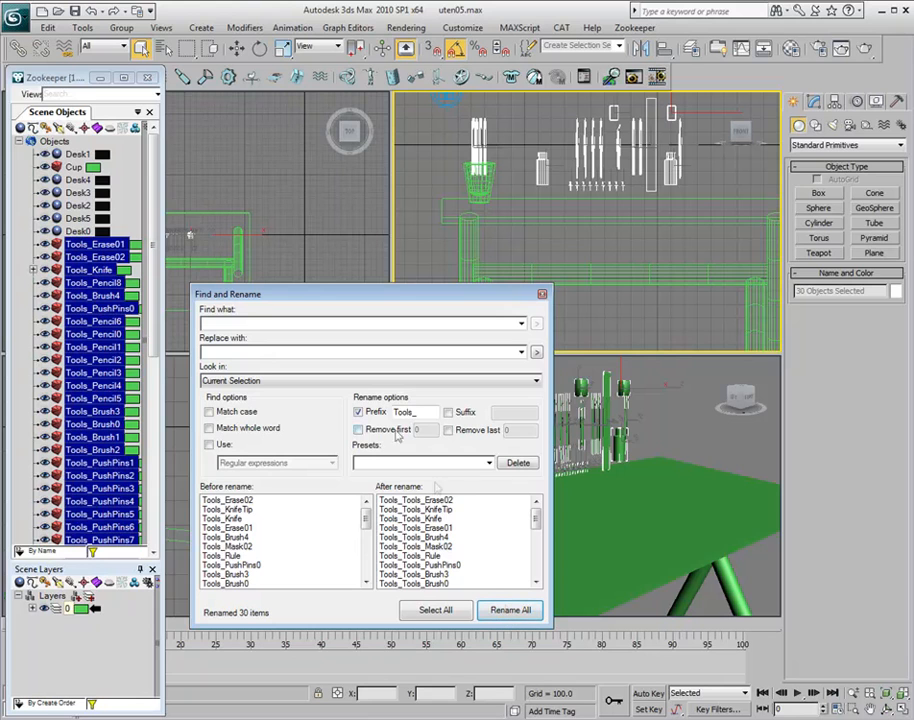
# Step: Clear and disable the rename prefix, and select only the Cup object
pyautogui.moveTo(420, 414); pyautogui.dragTo(339, 416)
pyautogui.press('Delete')
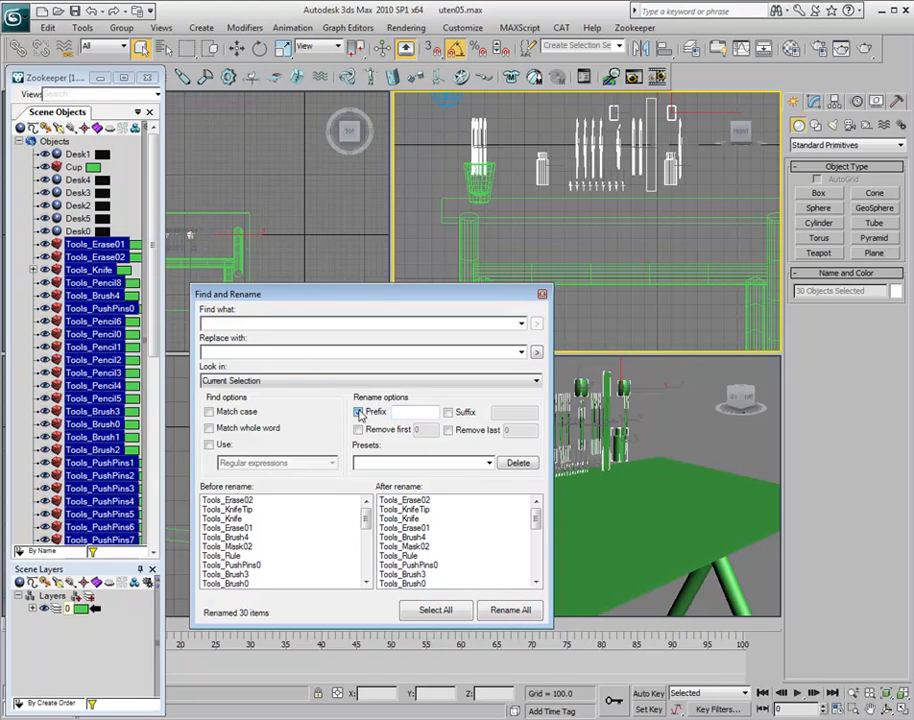
pyautogui.click(358, 412)
pyautogui.click(74, 167)
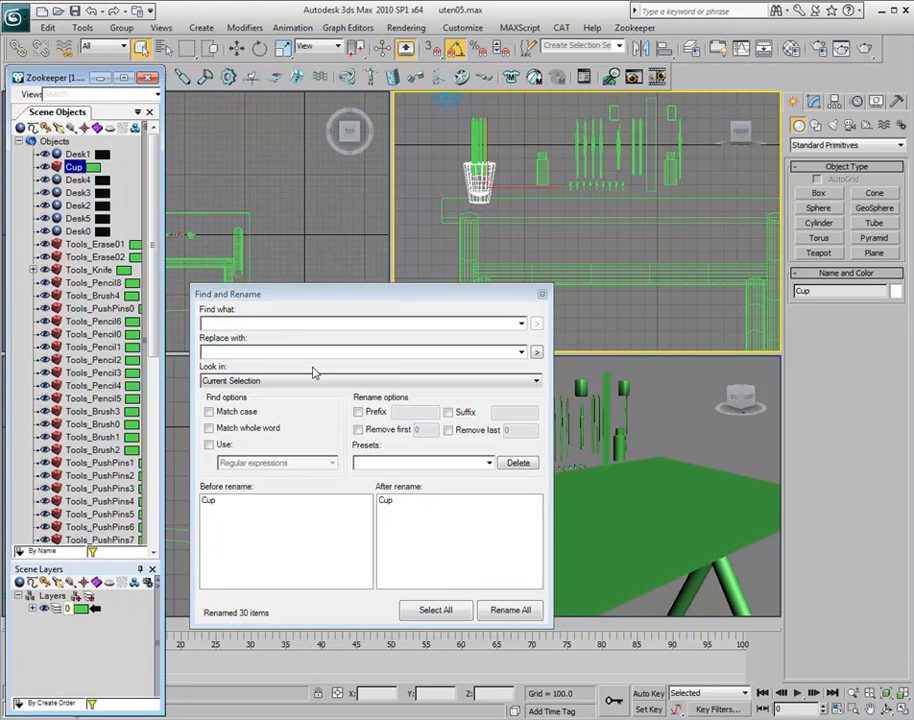
# Step: Enable the rename prefix Rig_ and the suffix _CTRL, and store these rename options as the preset RigCtrl
pyautogui.click(359, 412)
pyautogui.click(409, 412)
pyautogui.write('Rig')
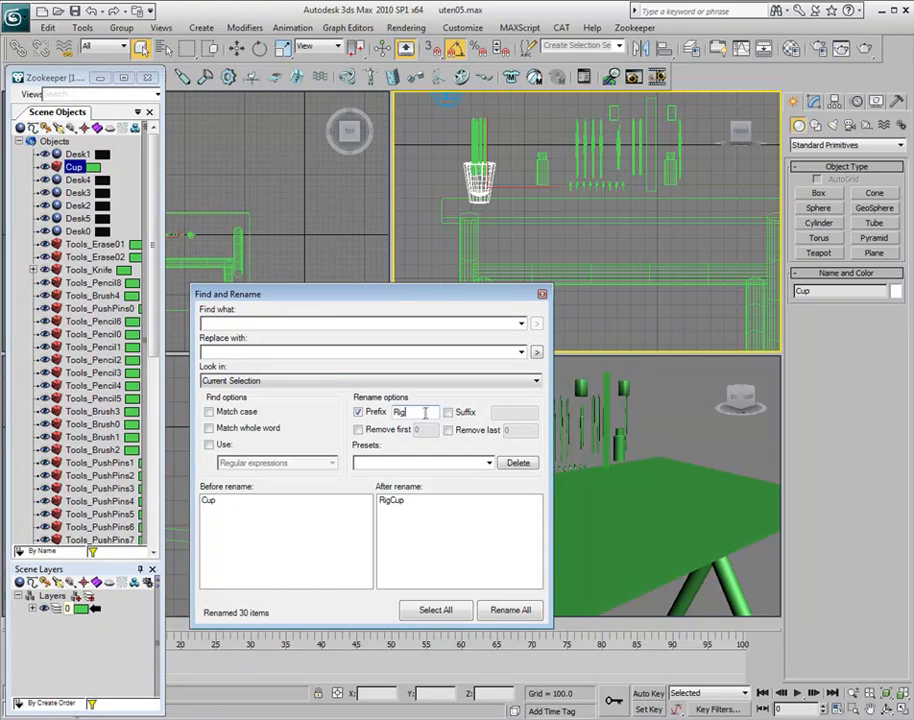
pyautogui.write('_')
pyautogui.click(448, 412)
pyautogui.click(499, 414)
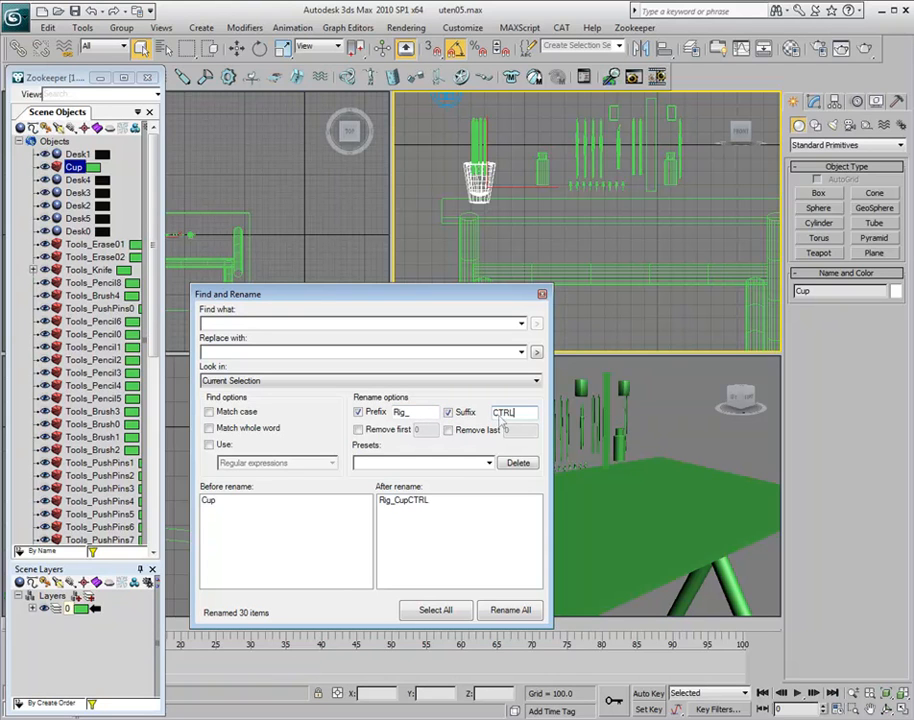
pyautogui.write('_')
pyautogui.click(396, 460)
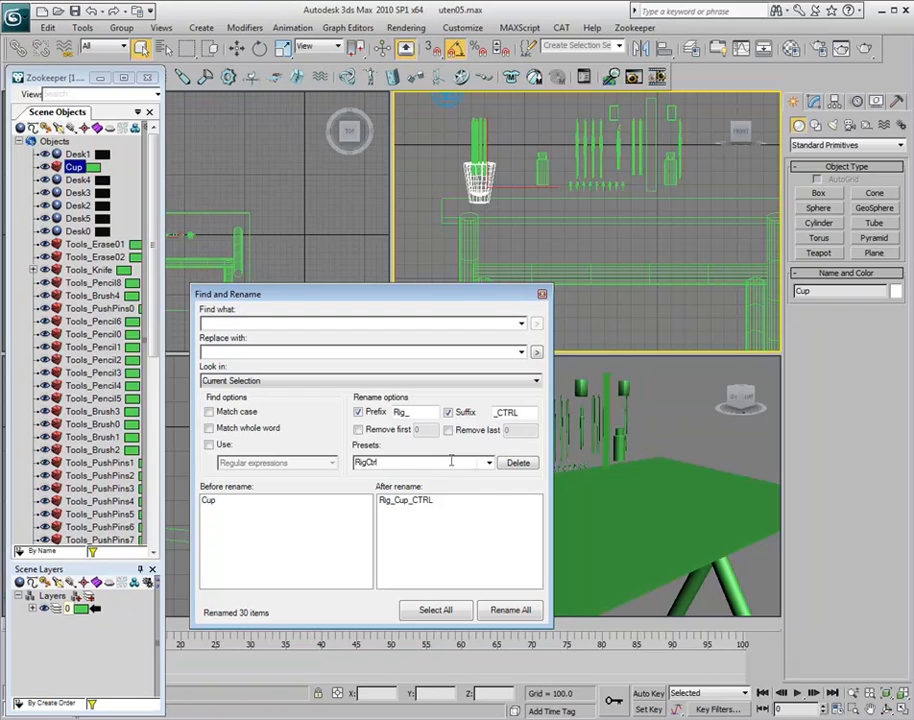
pyautogui.click(437, 610)
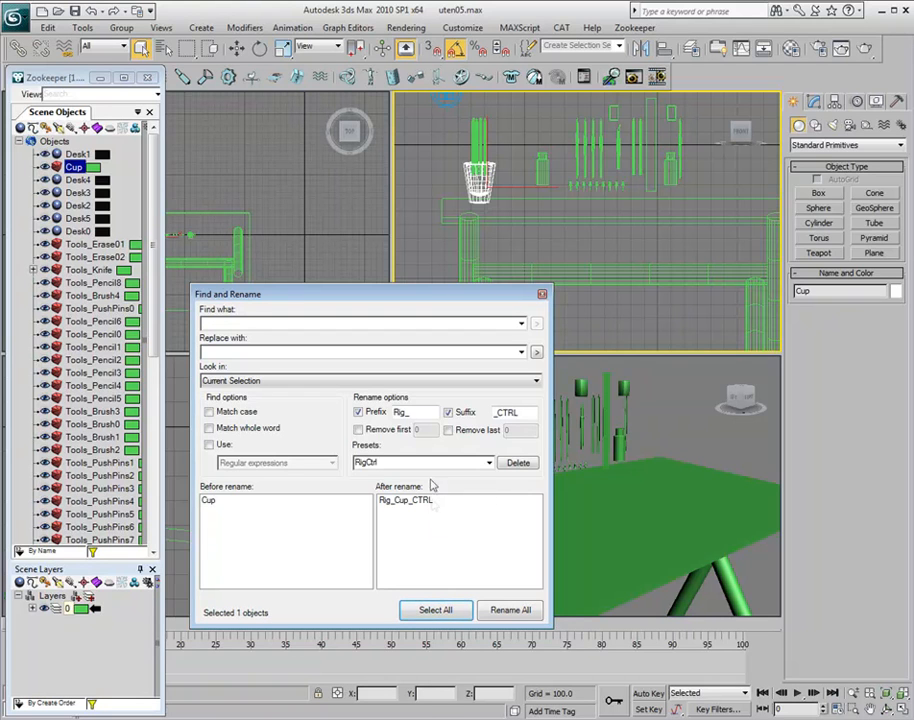
# Step: Clear and disable the rename prefix and suffix, and load the RigCtrl preset
pyautogui.doubleClick(405, 412)
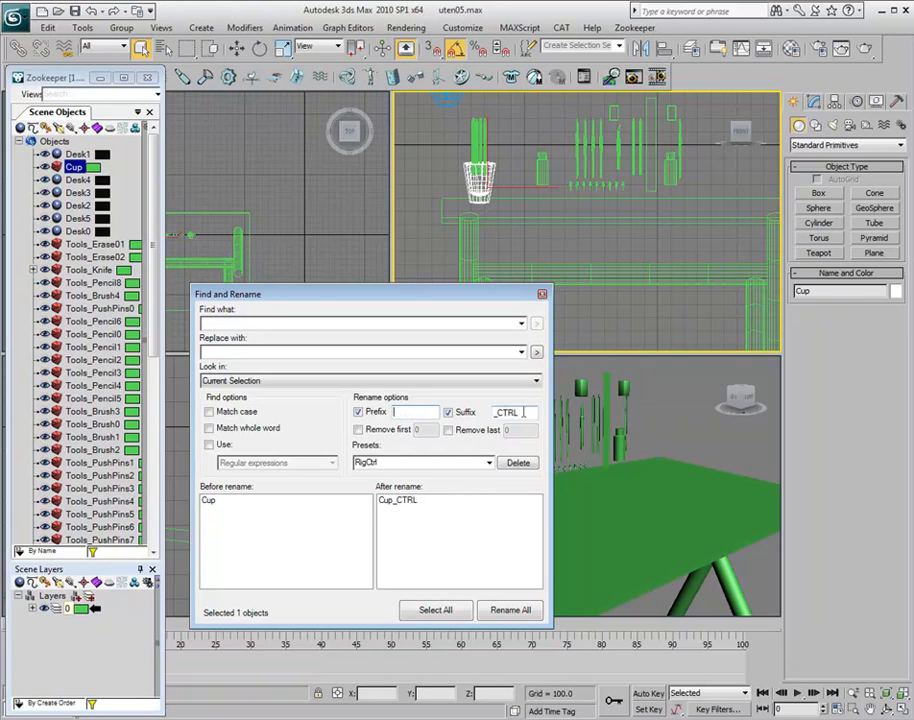
pyautogui.moveTo(528, 413); pyautogui.dragTo(446, 414)
pyautogui.press('BackSpace')
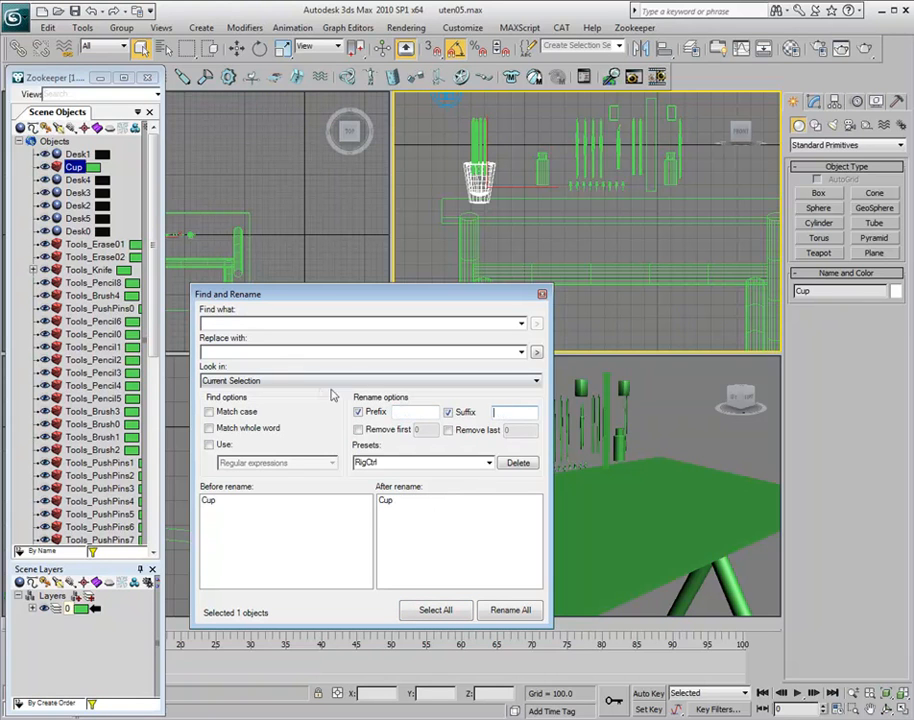
pyautogui.click(358, 411)
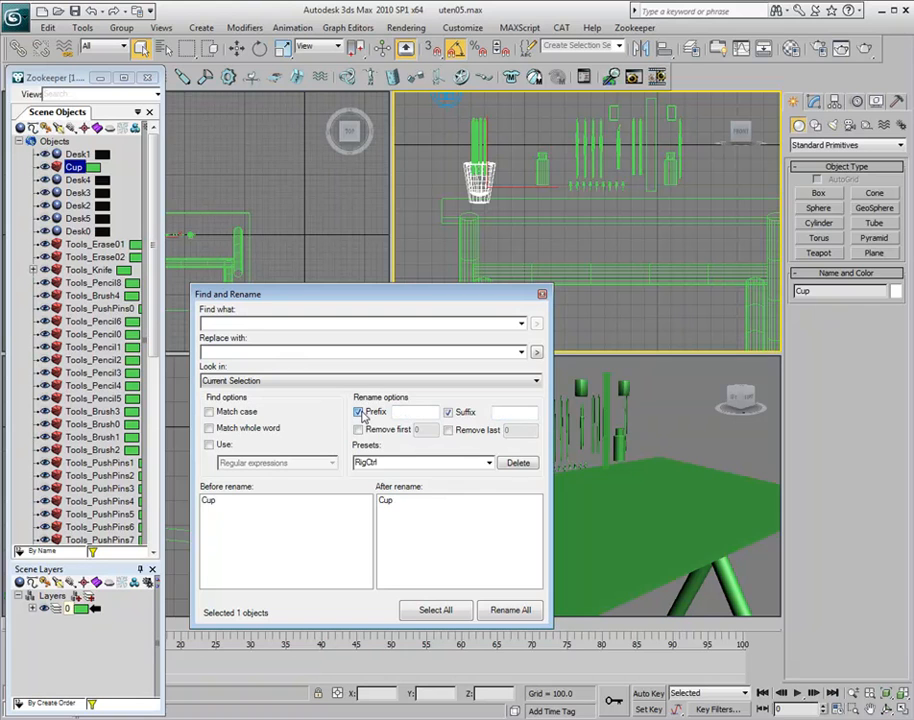
pyautogui.click(463, 413)
pyautogui.click(495, 462)
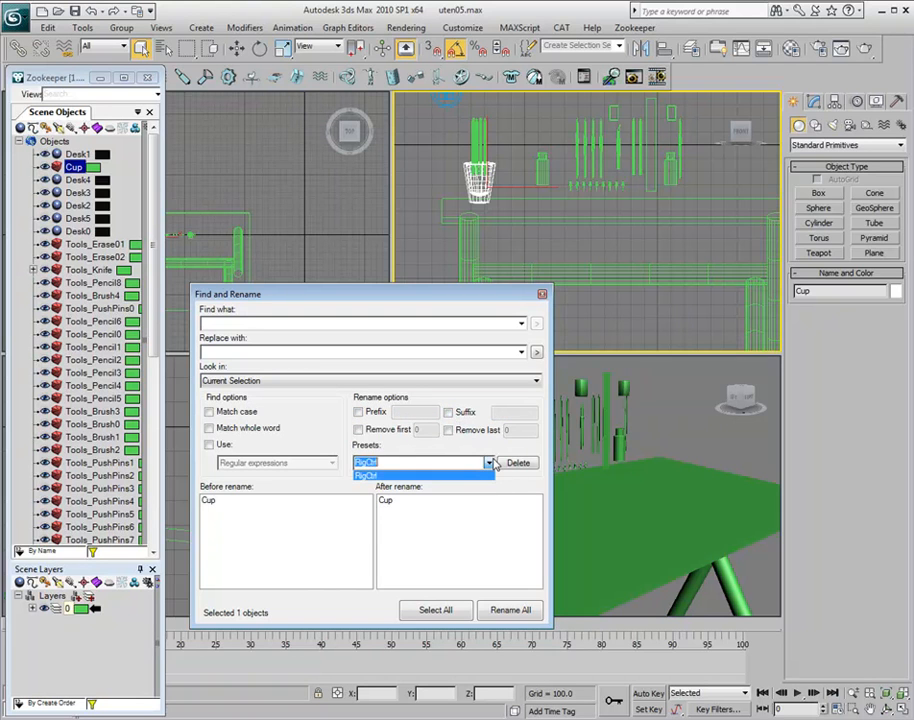
pyautogui.click(366, 476)
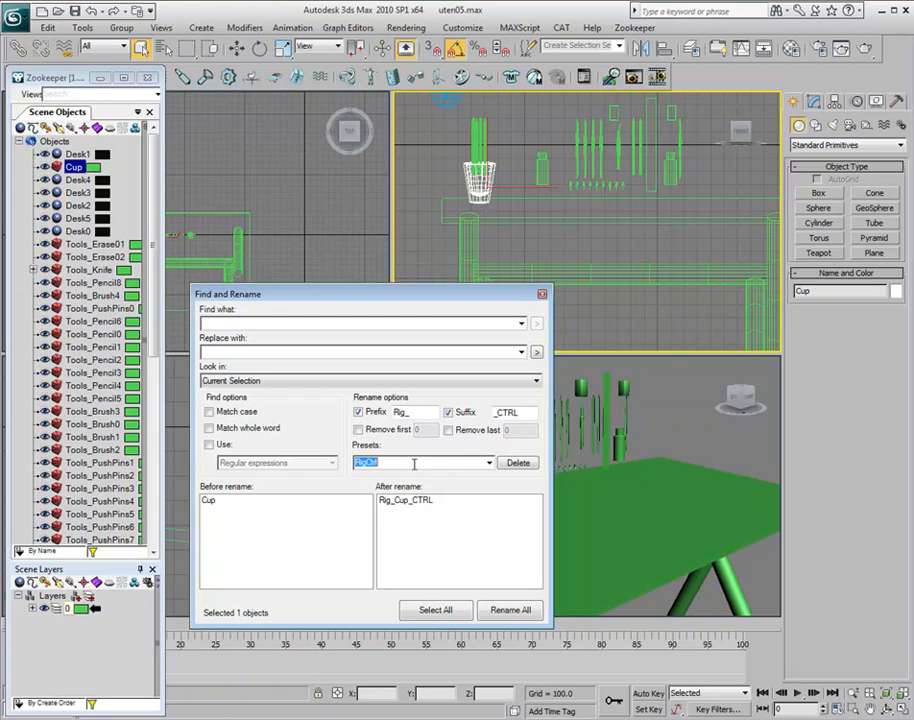
# Step: View the available replacement name tokens, and disable the rename prefix and suffix
pyautogui.moveTo(417, 412); pyautogui.dragTo(386, 413)
pyautogui.click(229, 350)
pyautogui.click(536, 352)
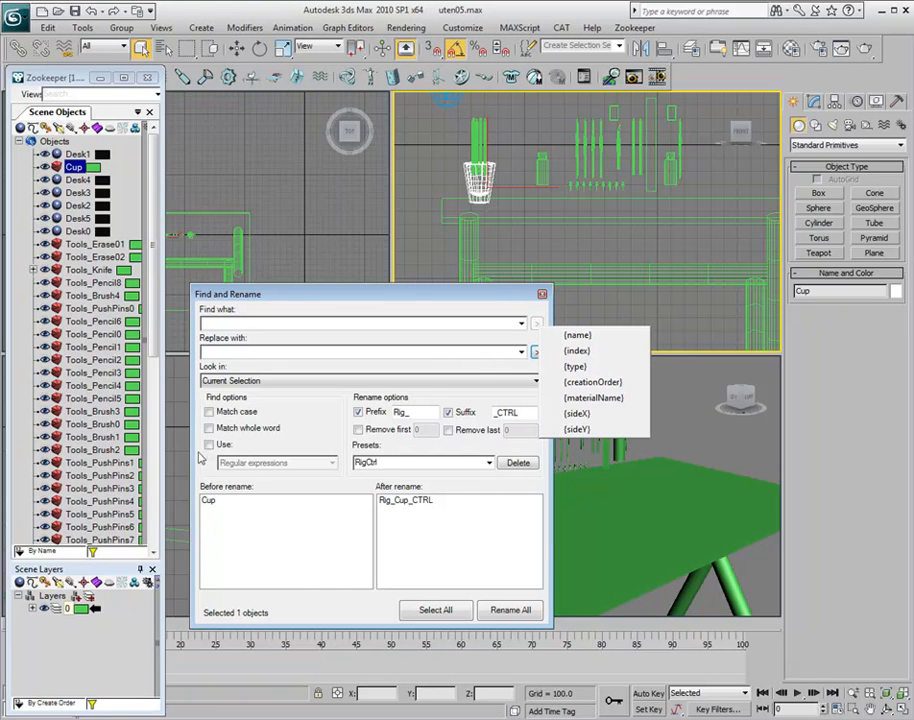
pyautogui.click(257, 443)
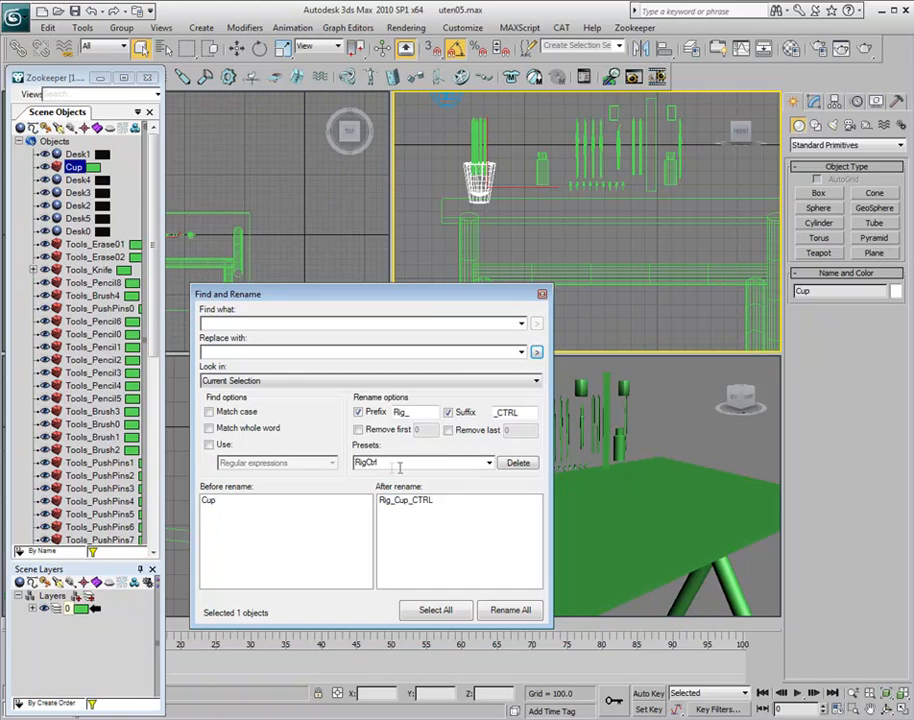
pyautogui.click(358, 412)
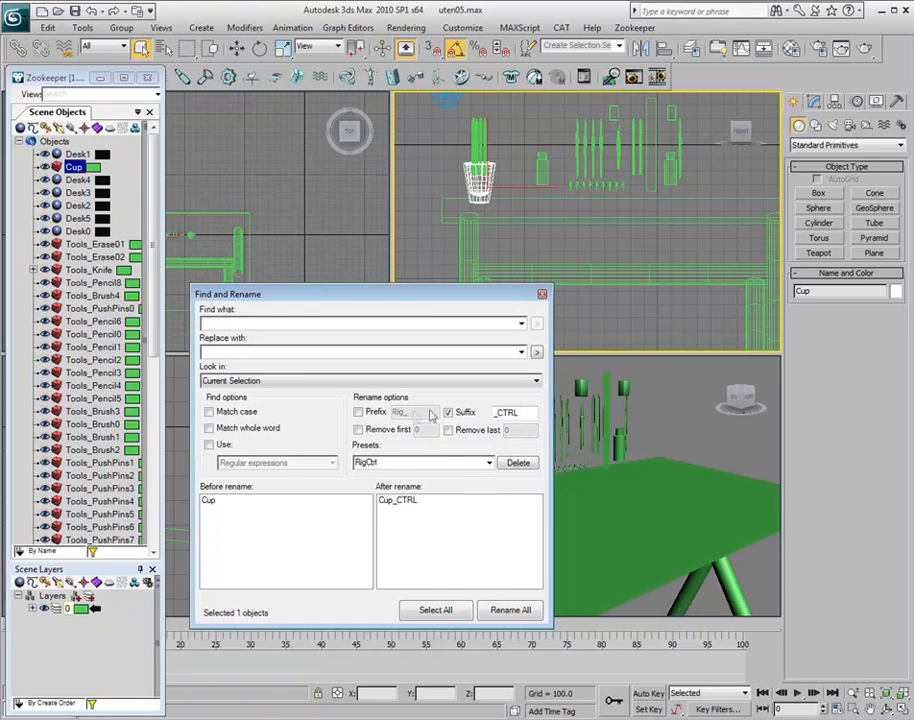
pyautogui.click(448, 412)
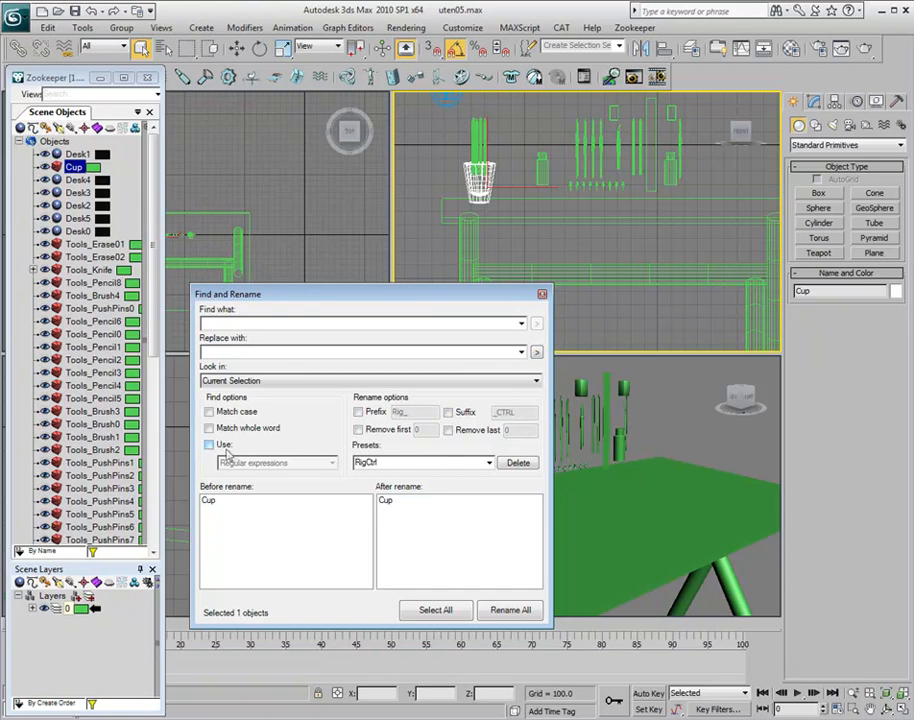
# Step: Enable regular expressions and look for PushPins in the Current View
pyautogui.click(209, 444)
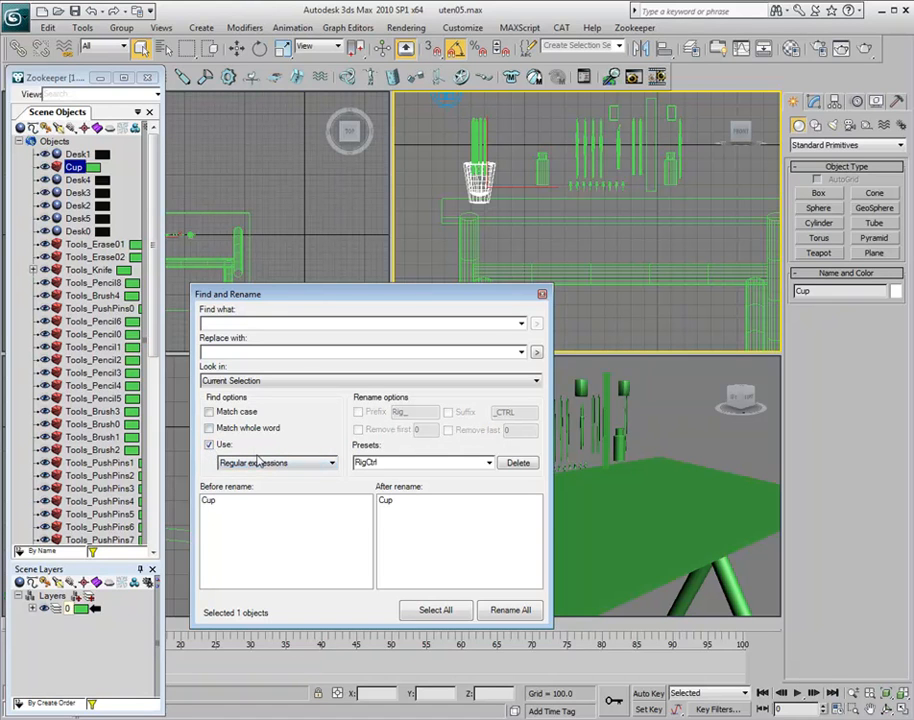
pyautogui.click(224, 323)
pyautogui.write('PushPins')
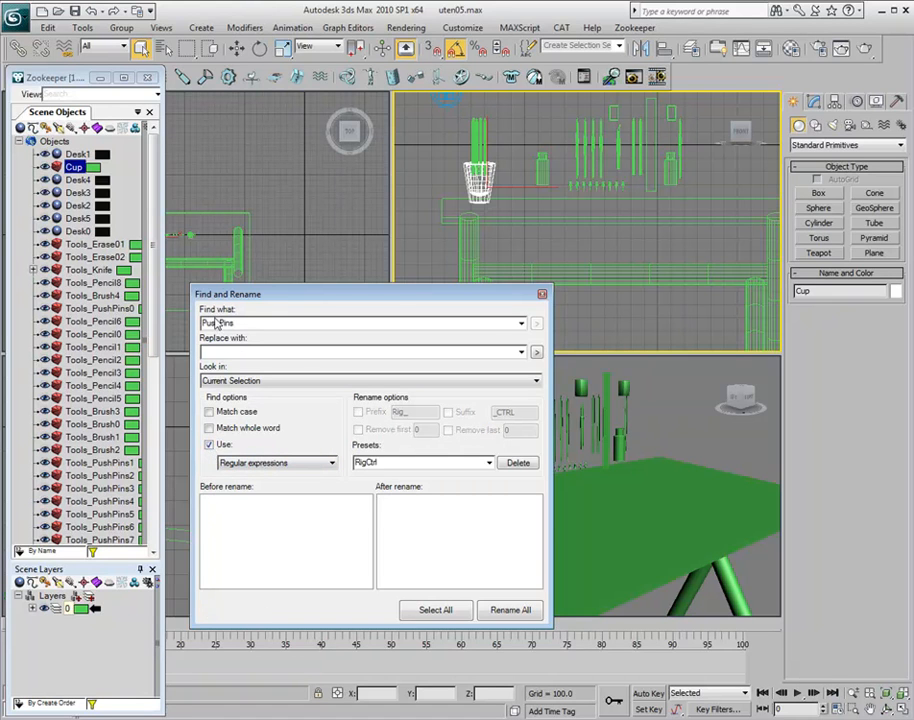
pyautogui.click(260, 382)
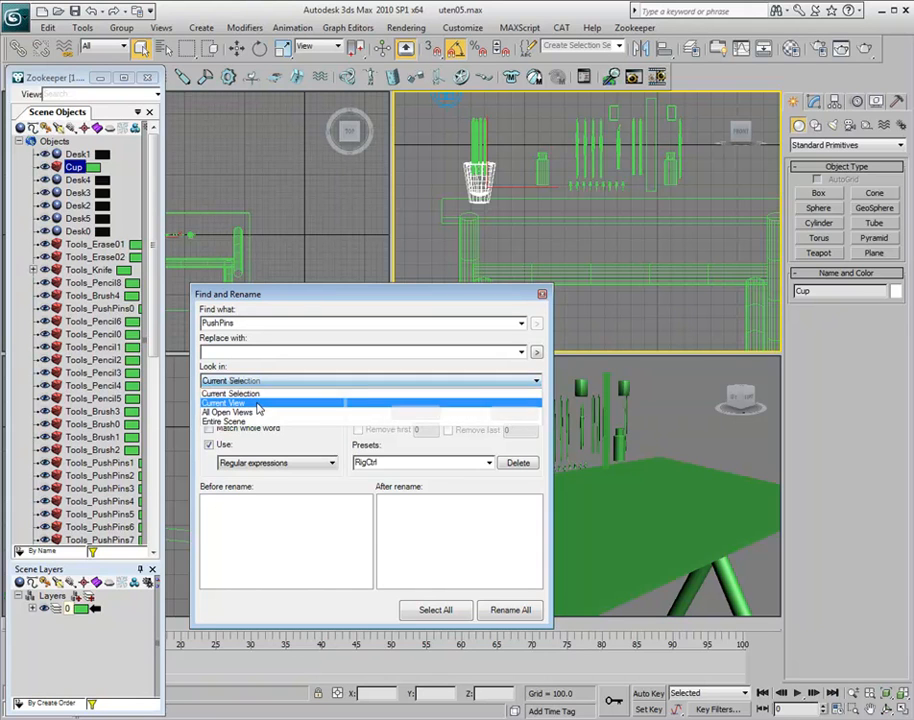
pyautogui.click(258, 403)
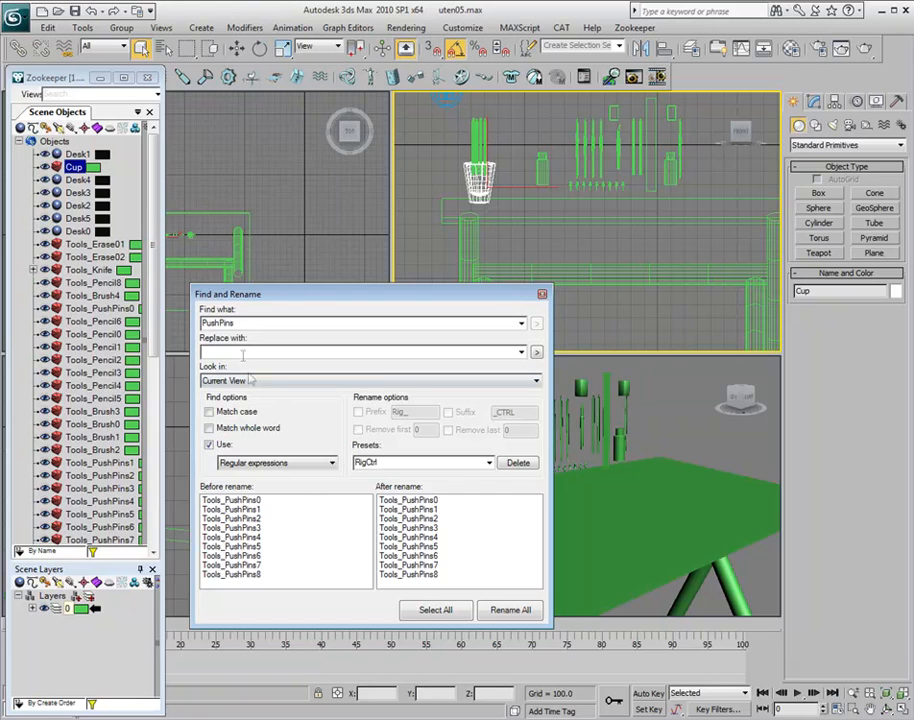
# Step: Change the search pattern to (Push)(Pin) and set the replacement to $1_$2_
pyautogui.doubleClick(217, 324)
pyautogui.click(217, 323)
pyautogui.press('Down')
pyautogui.click(250, 325)
pyautogui.click(228, 351)
pyautogui.write('$')
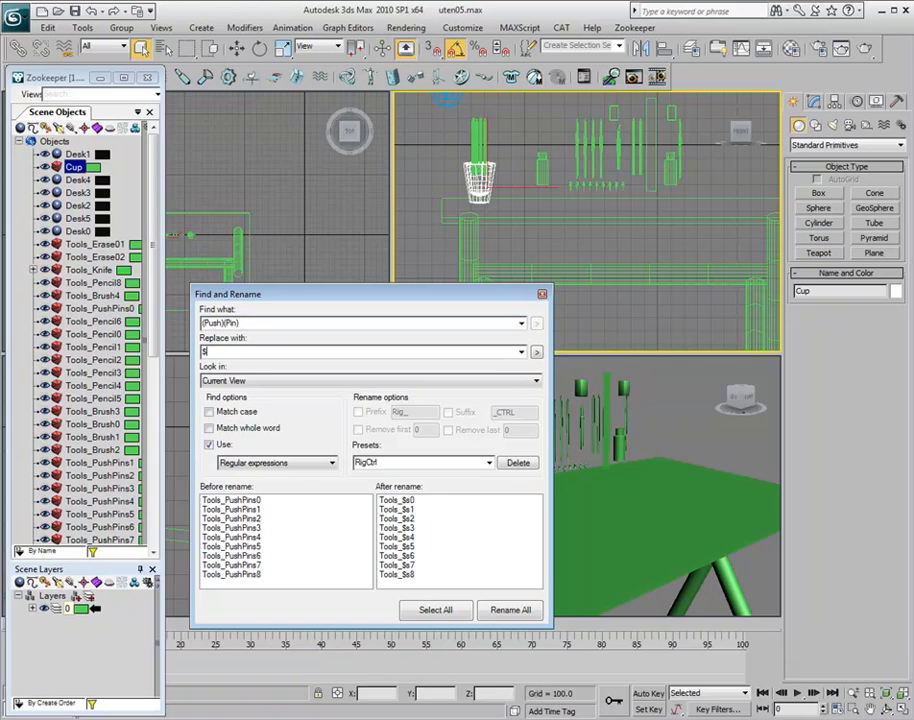
pyautogui.write('1_')
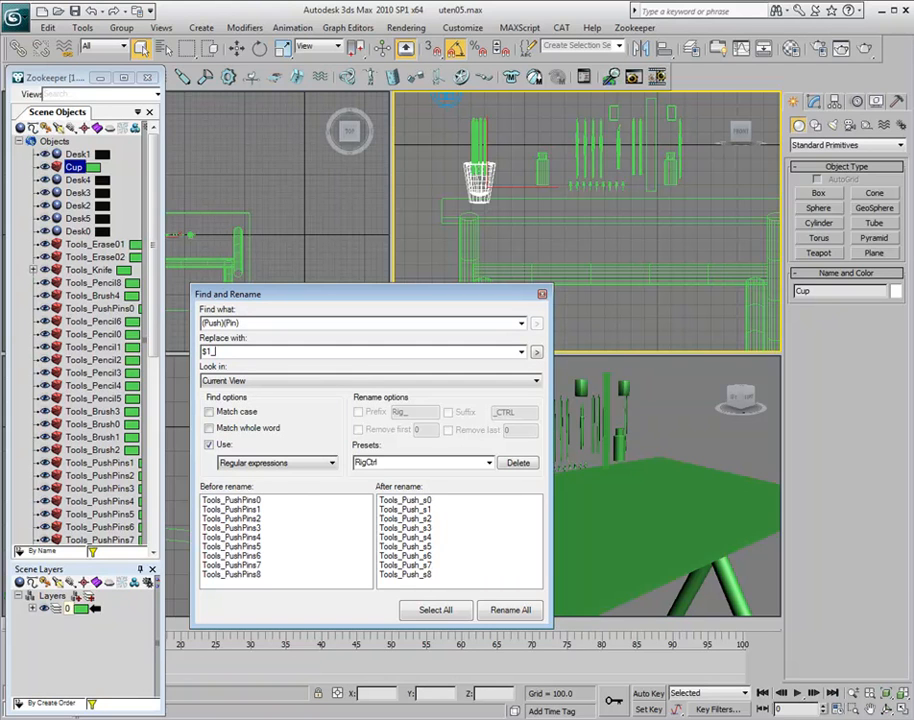
pyautogui.write('$2')
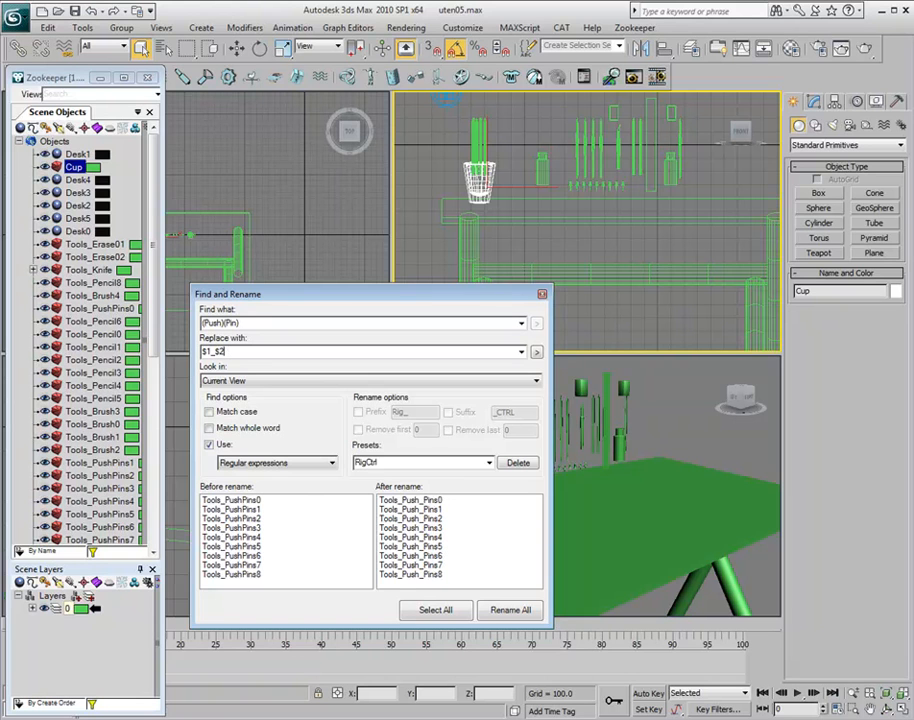
pyautogui.write('_')
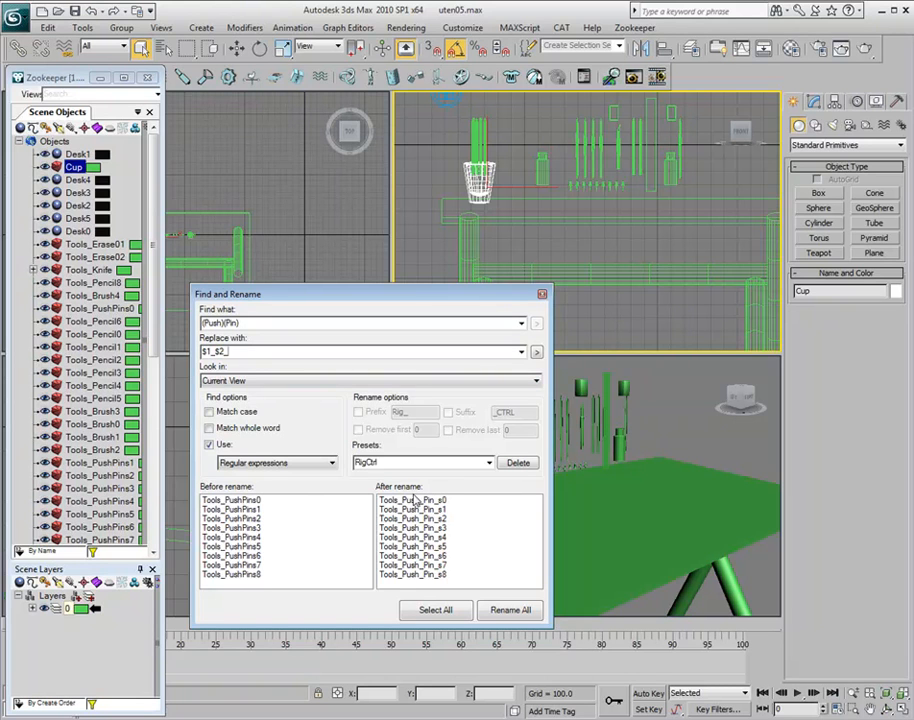
# Step: Correct the search pattern to (Push)(Pins) and the replacement to $1_$2, and rename all matching push pins
pyautogui.doubleClick(236, 324)
pyautogui.click(237, 323)
pyautogui.write('s')
pyautogui.doubleClick(253, 351)
pyautogui.click(253, 351)
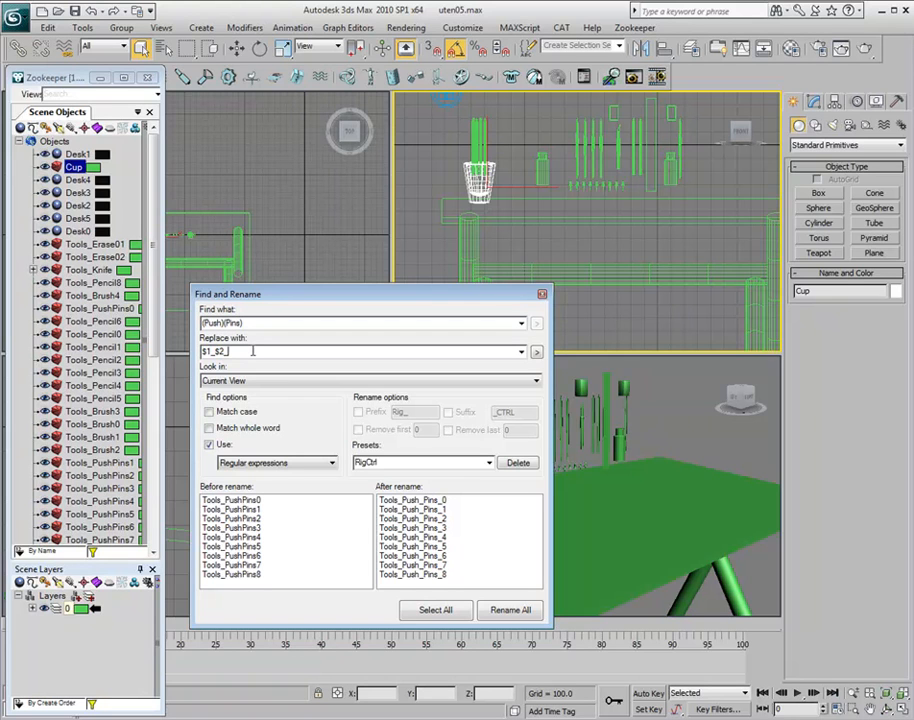
pyautogui.press('BackSpace')
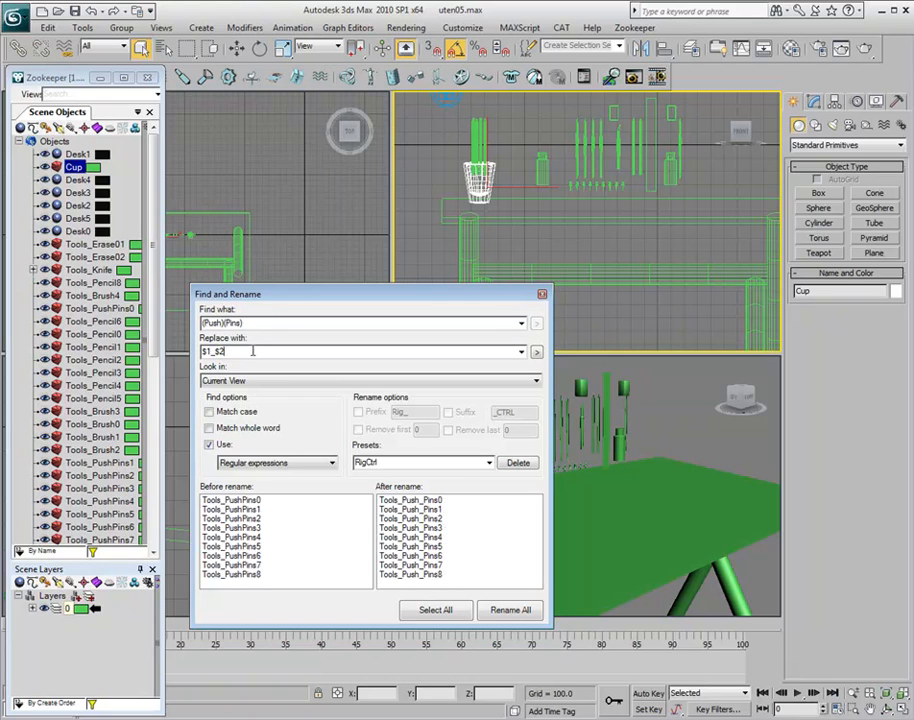
pyautogui.click(501, 613)
# Step: Rename all objects in the current view matching (\d.*) with the replacement _$1, and close Find and Rename
pyautogui.doubleClick(255, 323)
pyautogui.press('BackSpace')
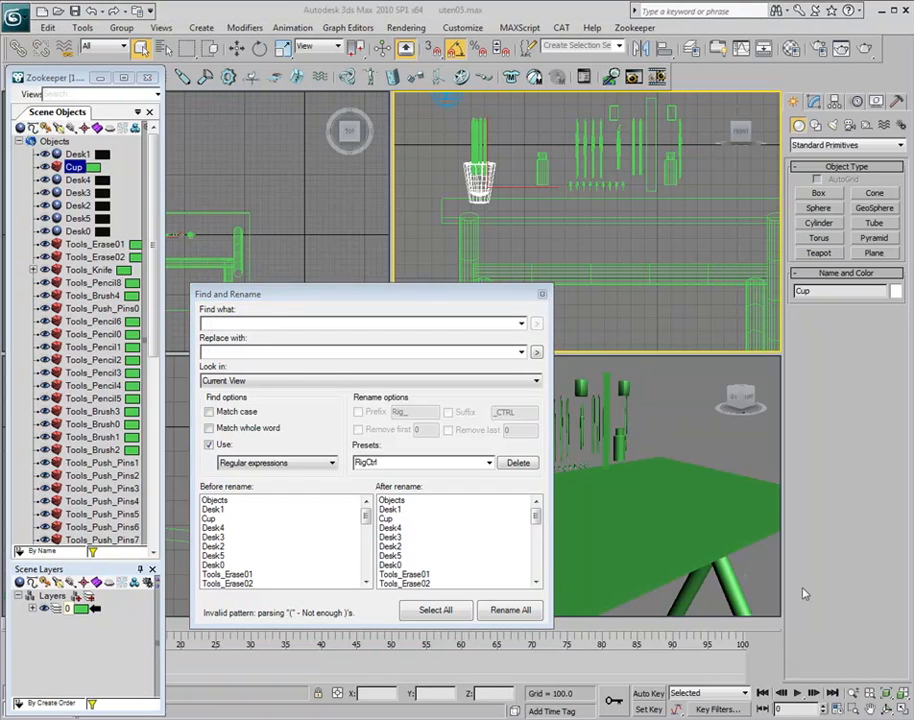
pyautogui.click(239, 321)
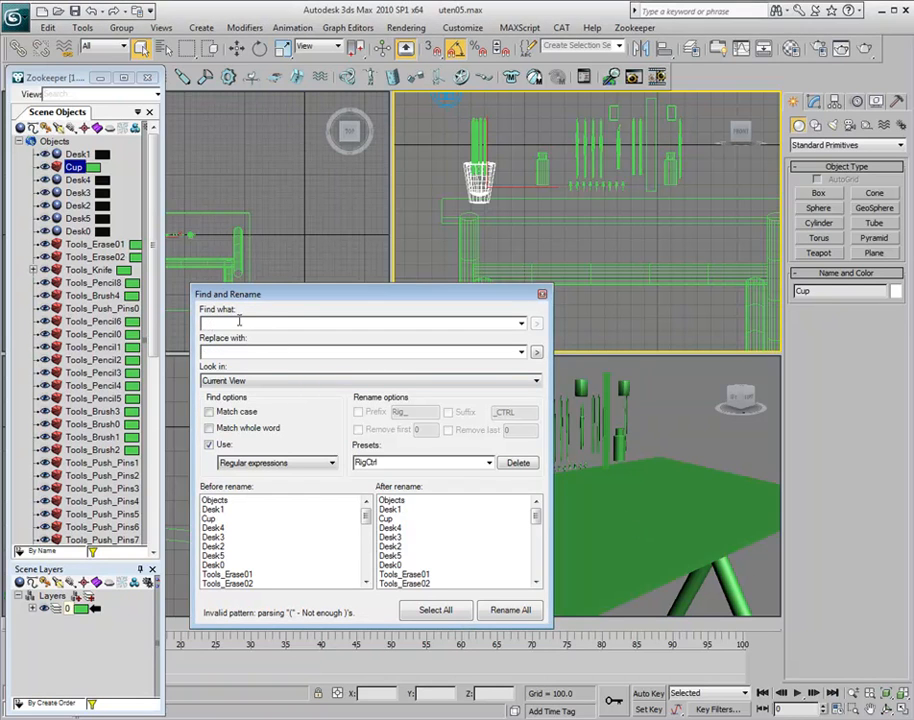
pyautogui.write('(\\d.*)')
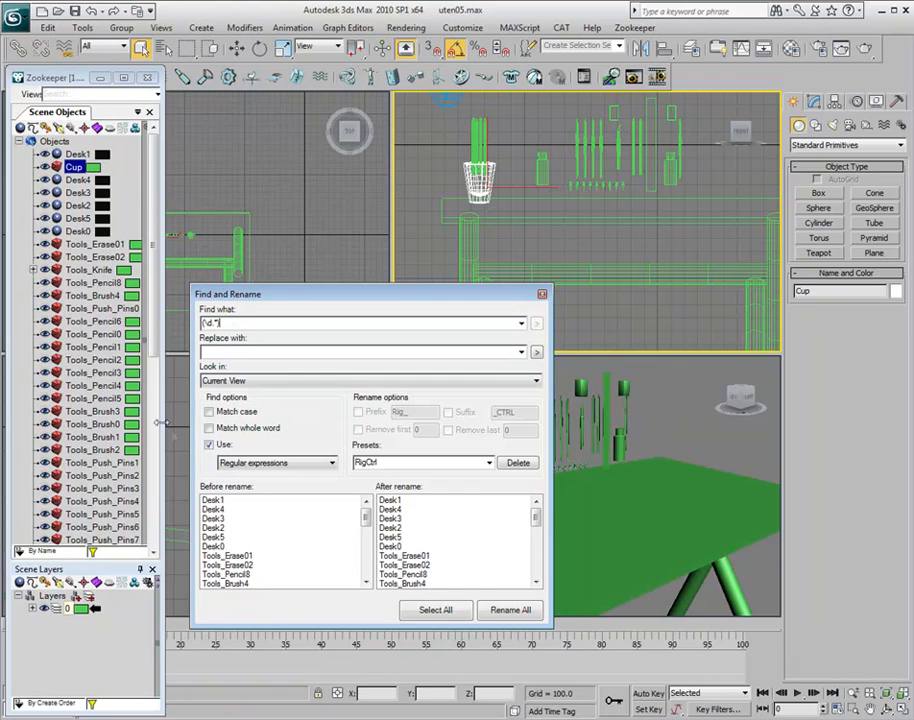
pyautogui.click(209, 352)
pyautogui.write('_$1')
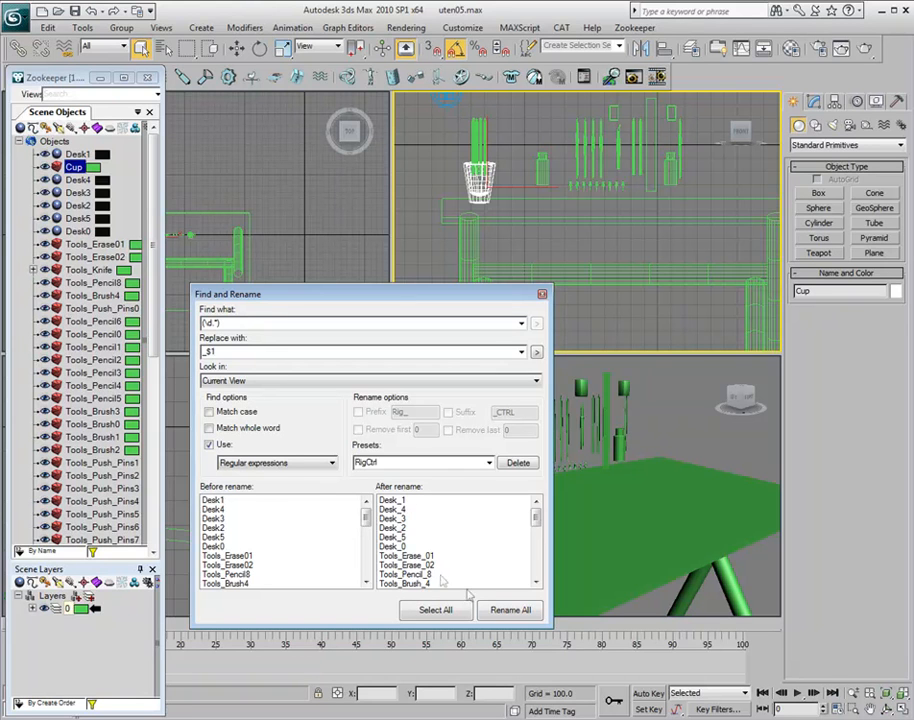
pyautogui.click(500, 611)
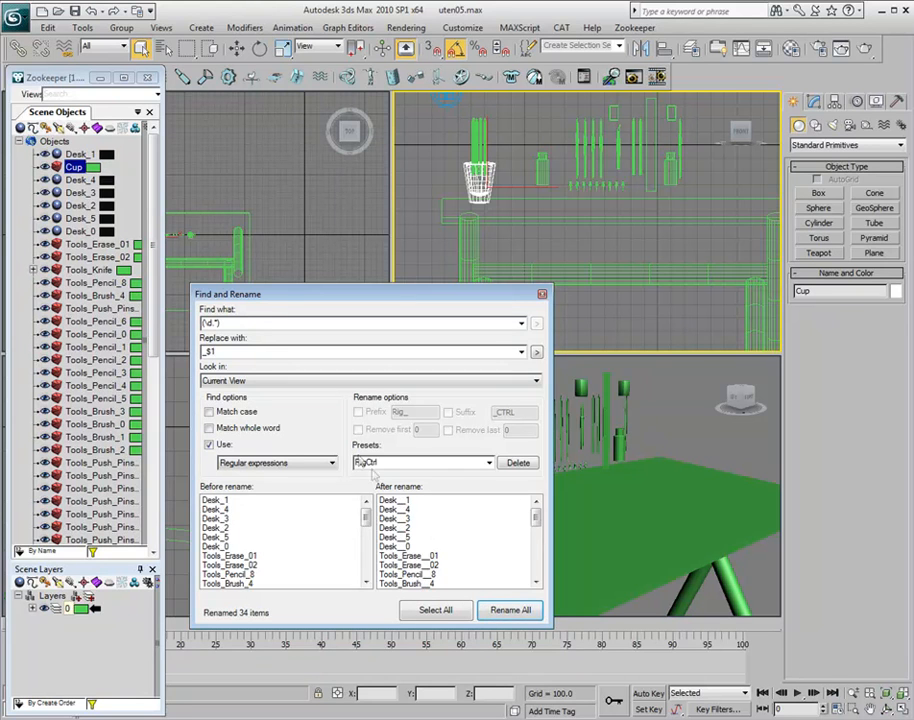
pyautogui.doubleClick(239, 351)
pyautogui.doubleClick(240, 324)
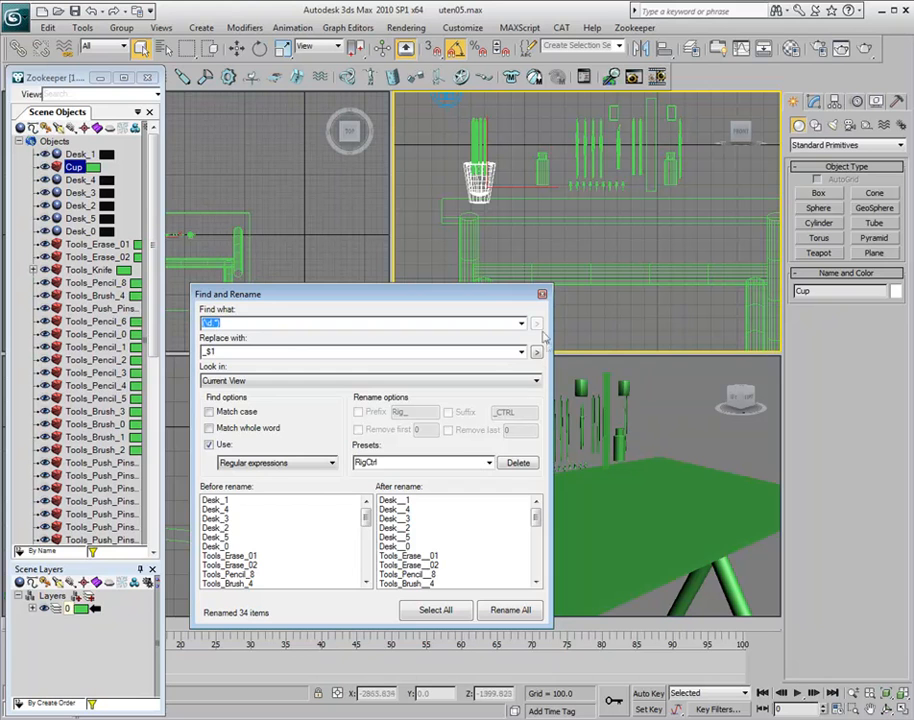
pyautogui.click(542, 295)
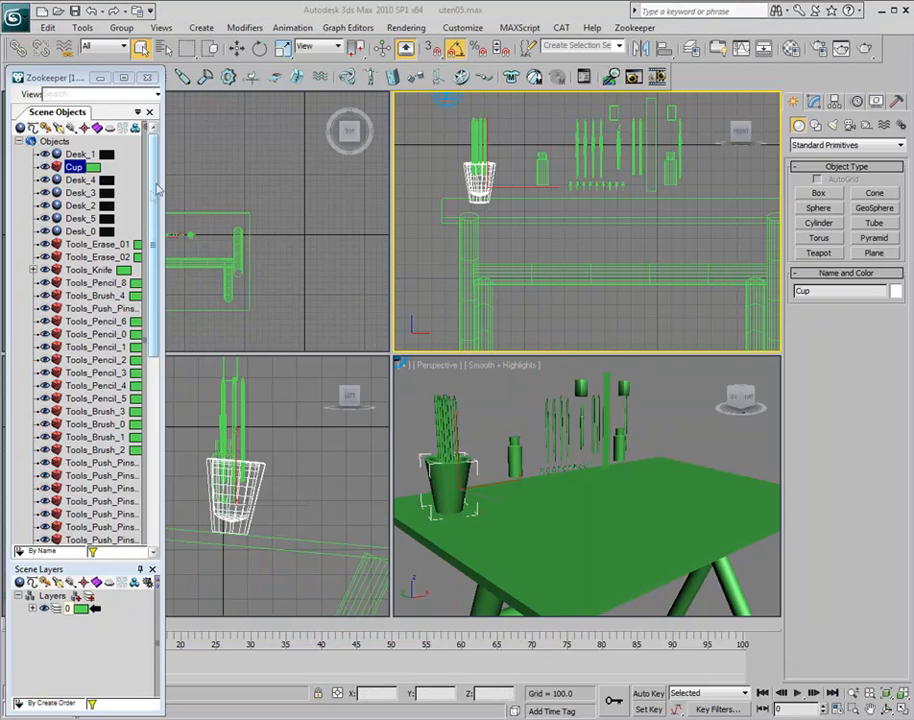
# Step: Filter the scene objects list by the name desk
pyautogui.moveTo(156, 187); pyautogui.dragTo(150, 420)
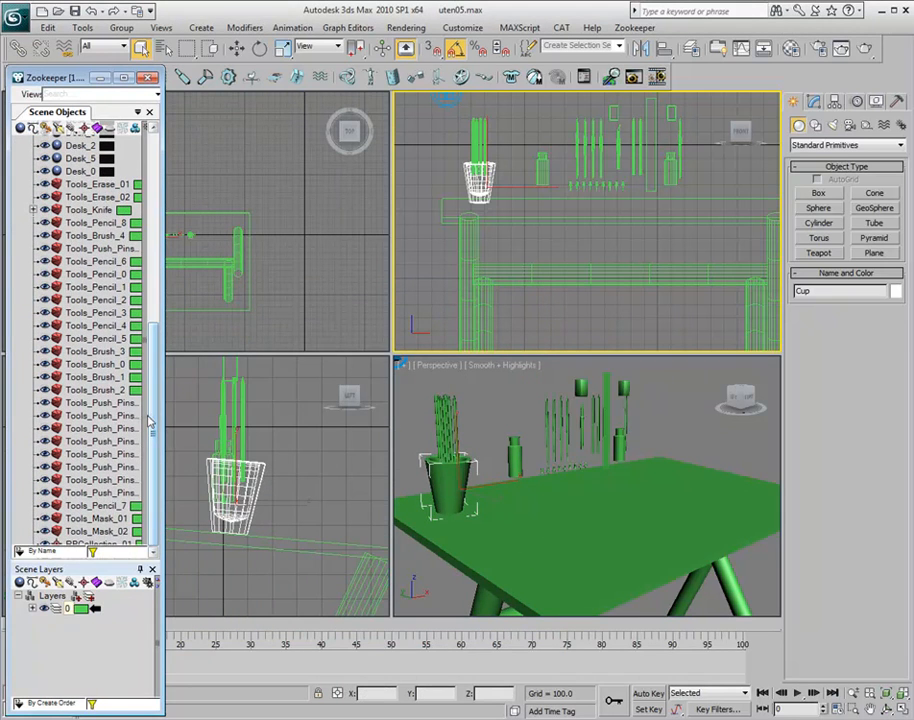
pyautogui.click(112, 555)
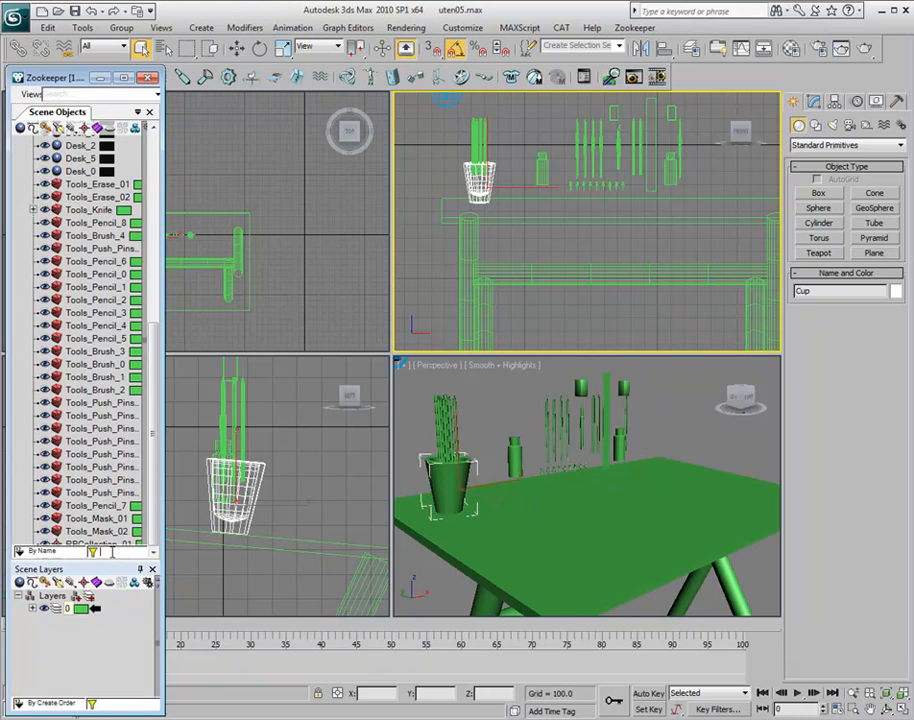
pyautogui.write('desk')
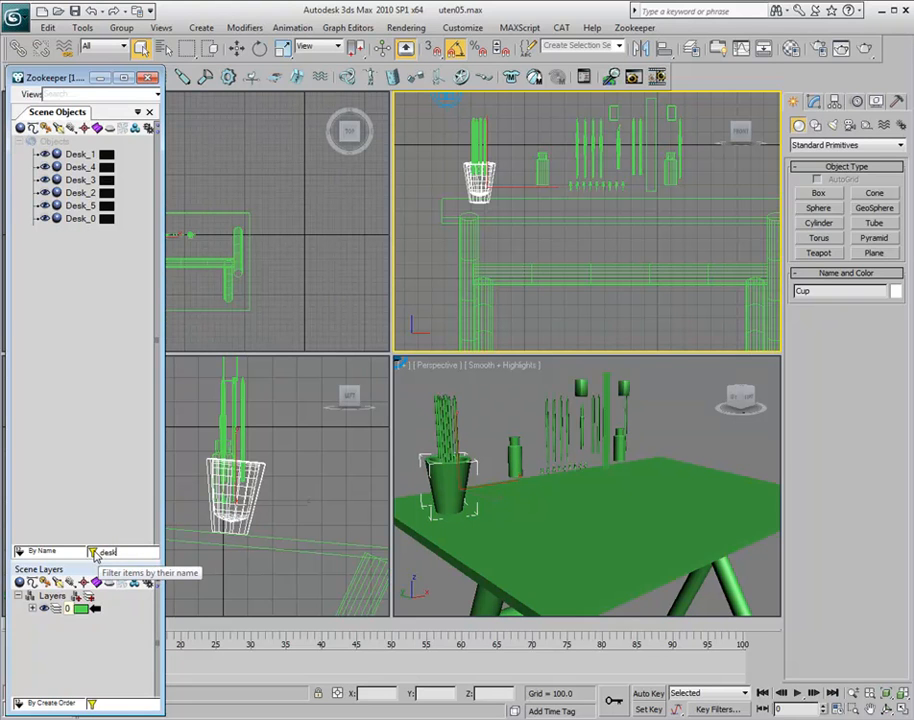
# Step: Select all objects whose names match desk and put them in a new layer named Desk
pyautogui.press('Return')
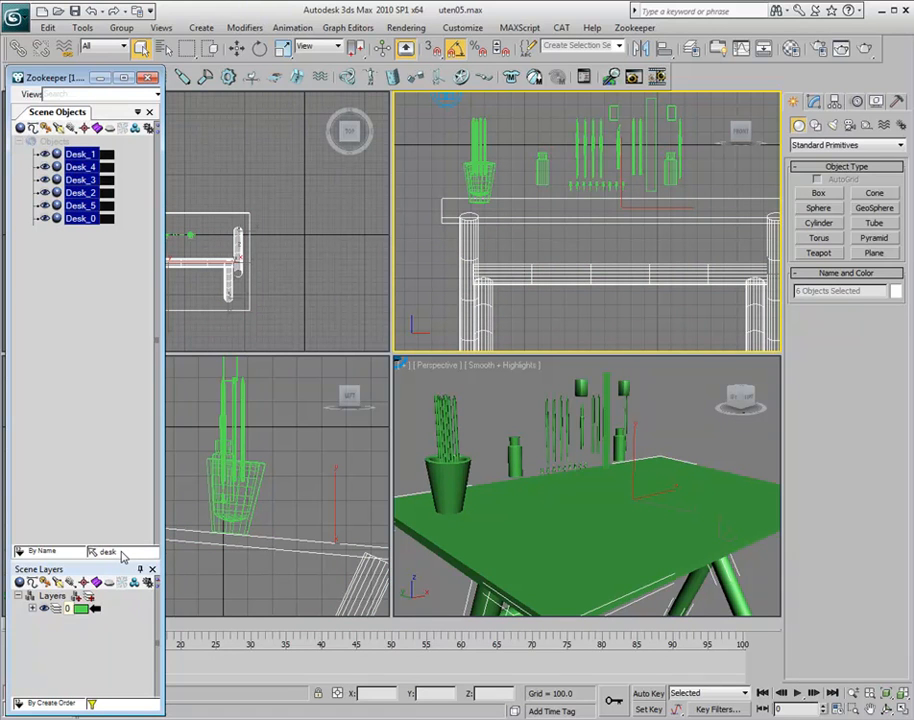
pyautogui.click(89, 598)
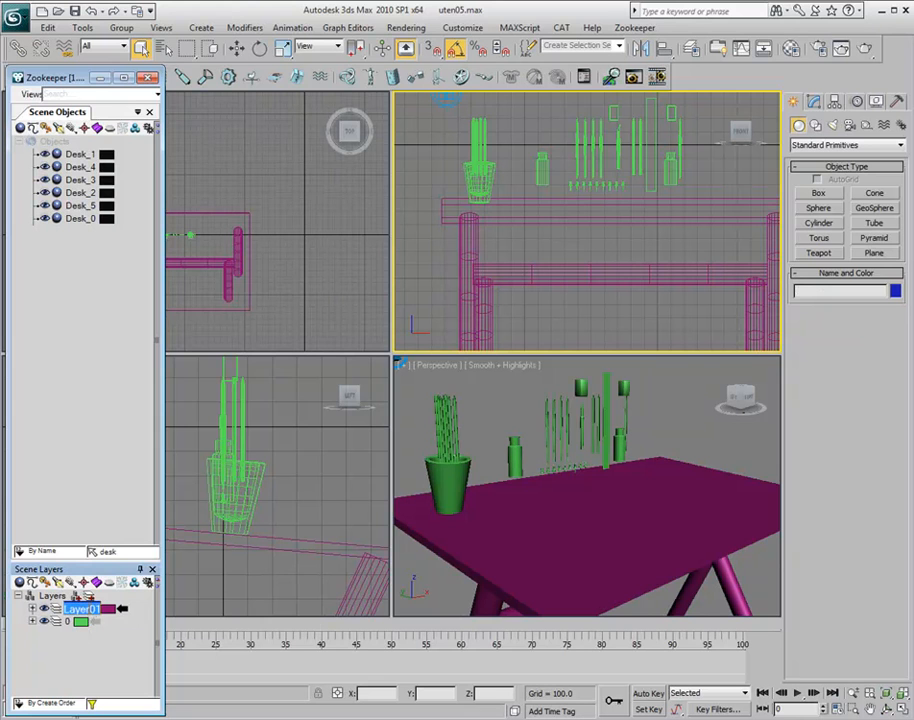
pyautogui.write('Dek')
pyautogui.write('k')
pyautogui.press('Return')
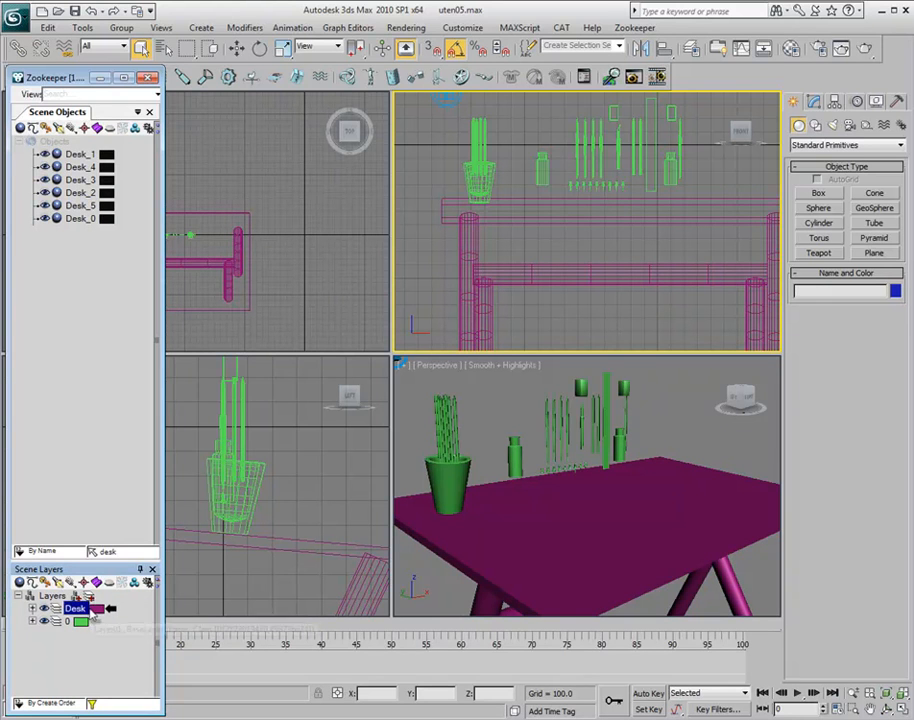
# Step: Select the pencil objects by changing the scene objects' name match to Pen
pyautogui.doubleClick(128, 553)
pyautogui.press('BackSpace')
pyautogui.write('p')
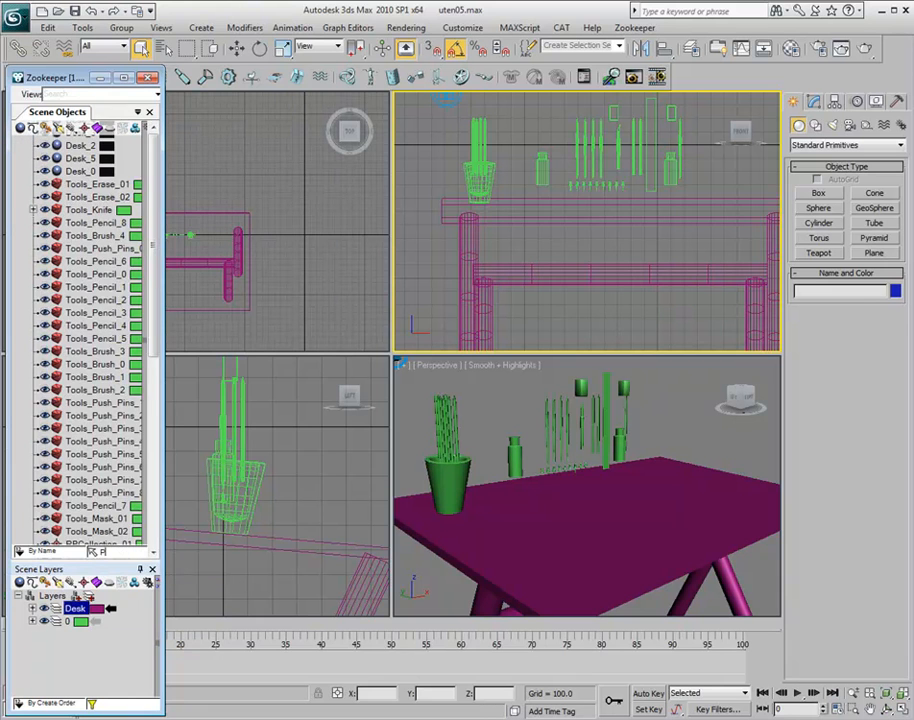
pyautogui.write('en')
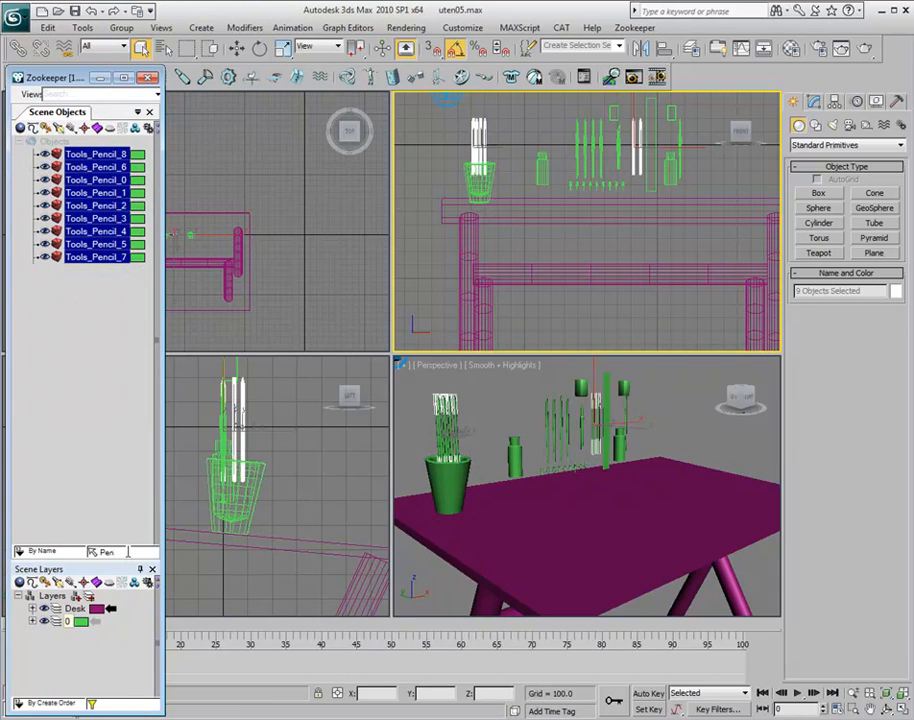
# Step: Select all objects whose names match Tool and put them in a new layer named Tools
pyautogui.write('Too')
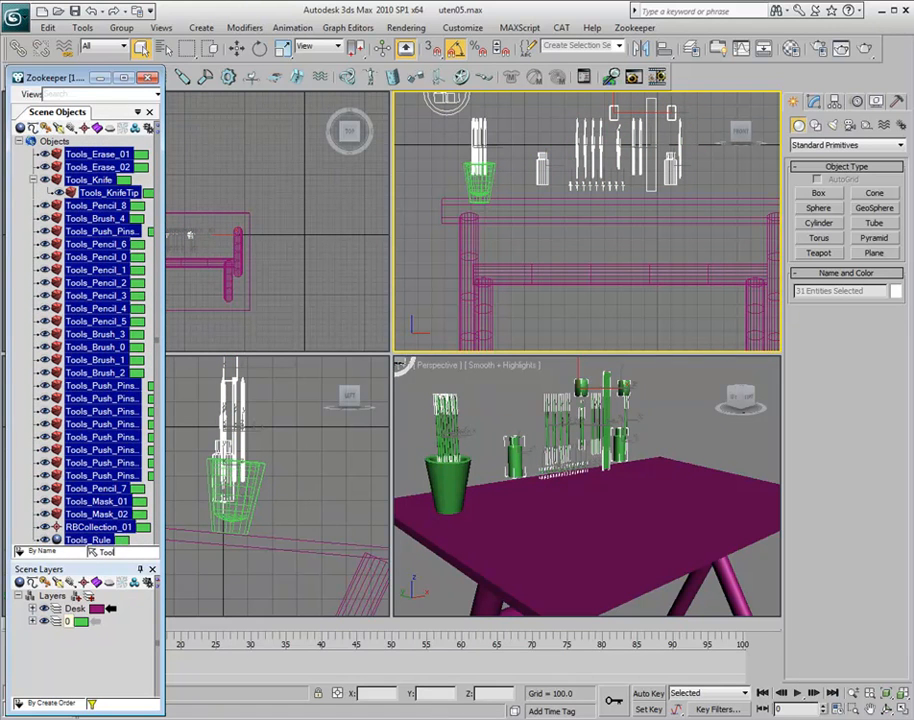
pyautogui.write('l')
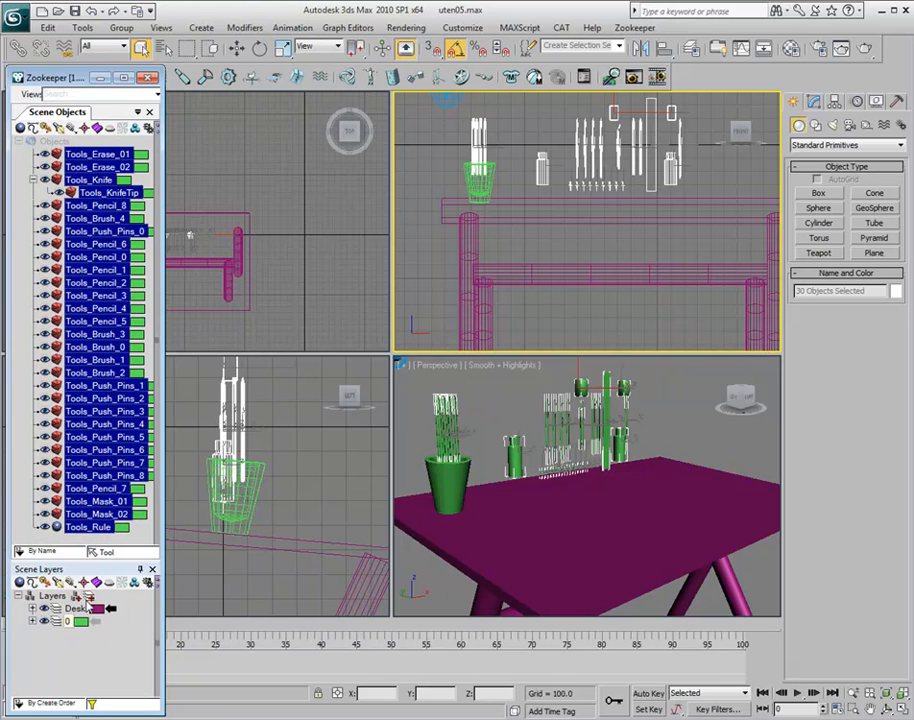
pyautogui.click(89, 597)
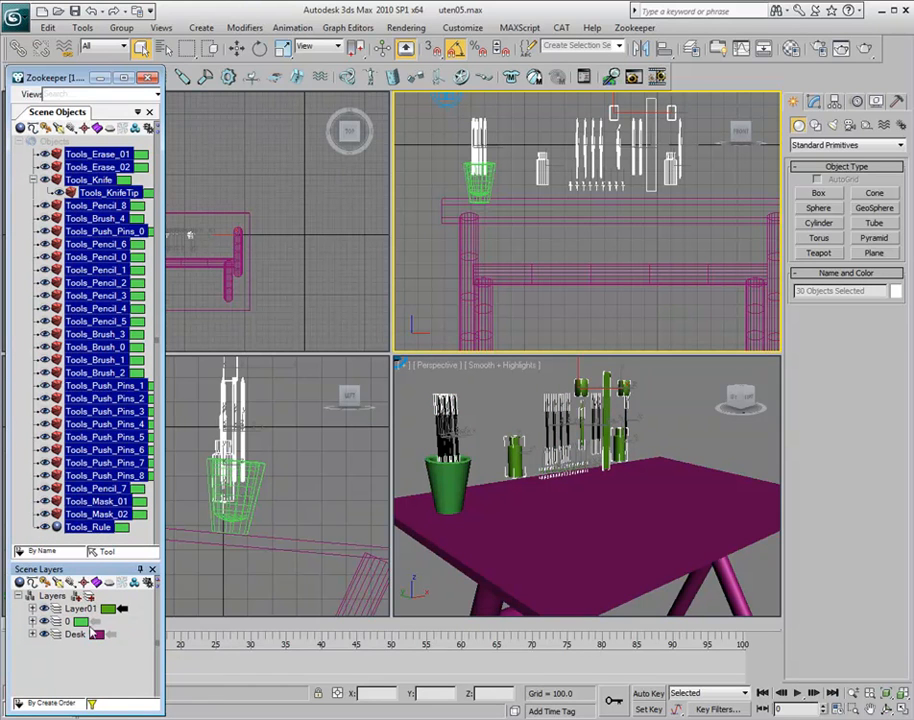
pyautogui.doubleClick(92, 610)
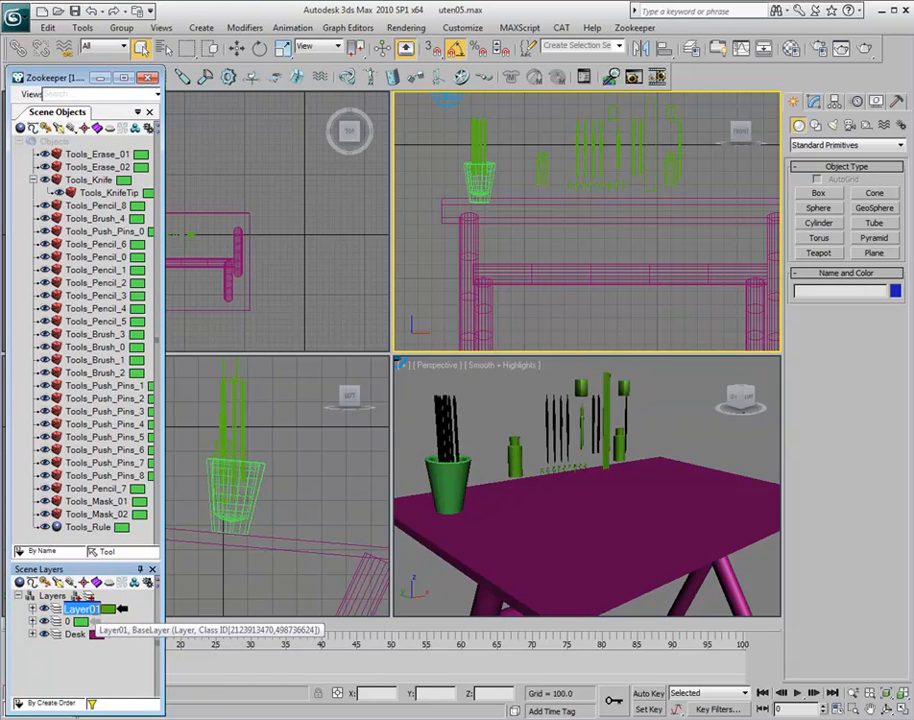
pyautogui.write('Tools')
pyautogui.press('Return')
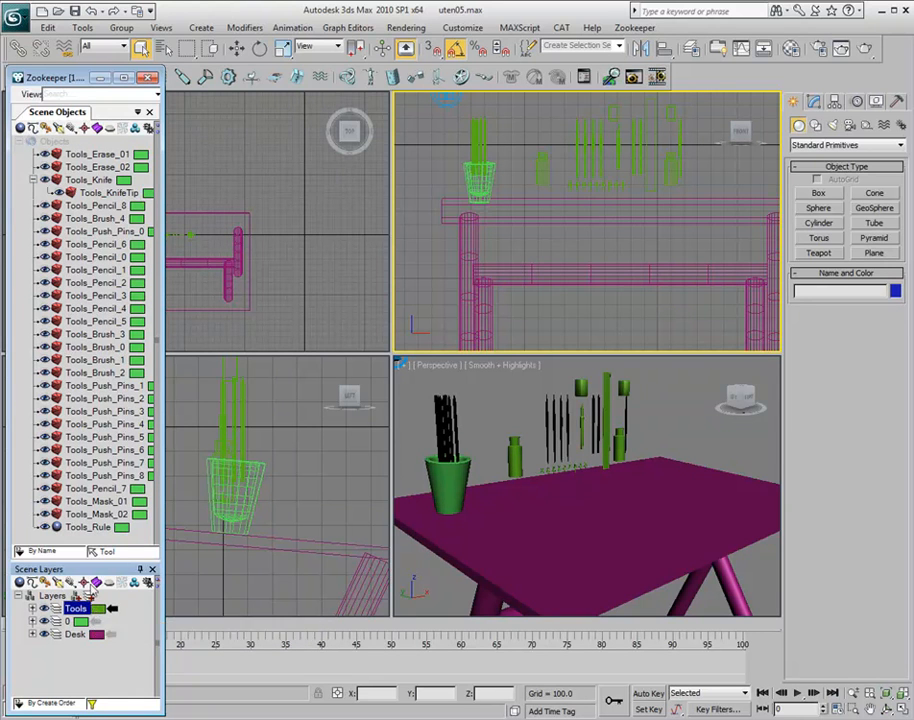
# Step: Select individual push pins and brushes in the scene objects list to locate them in the viewports
pyautogui.click(95, 437)
pyautogui.click(93, 399)
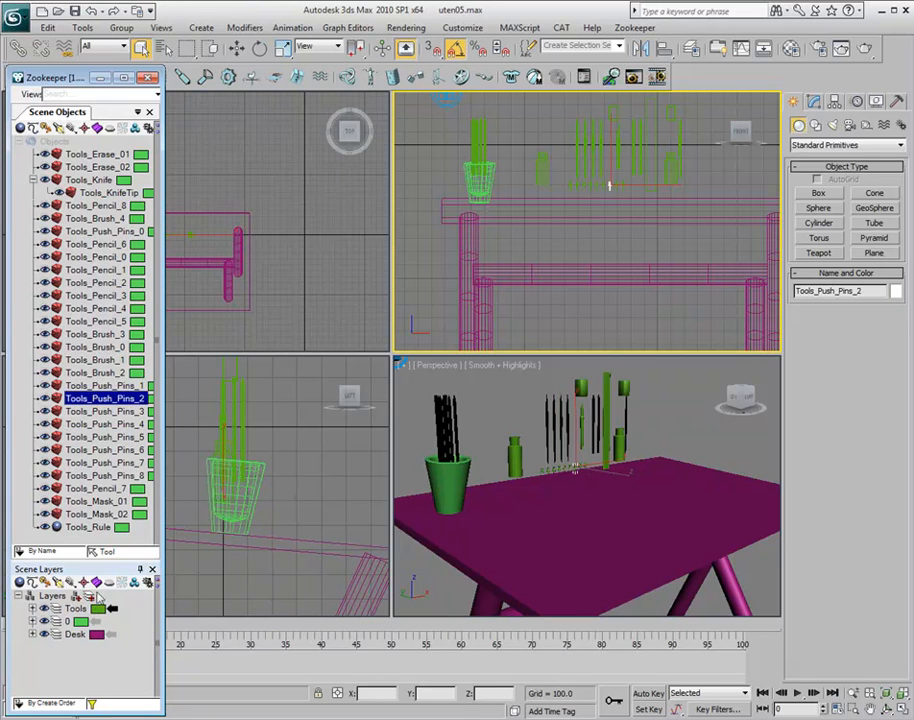
pyautogui.click(110, 360)
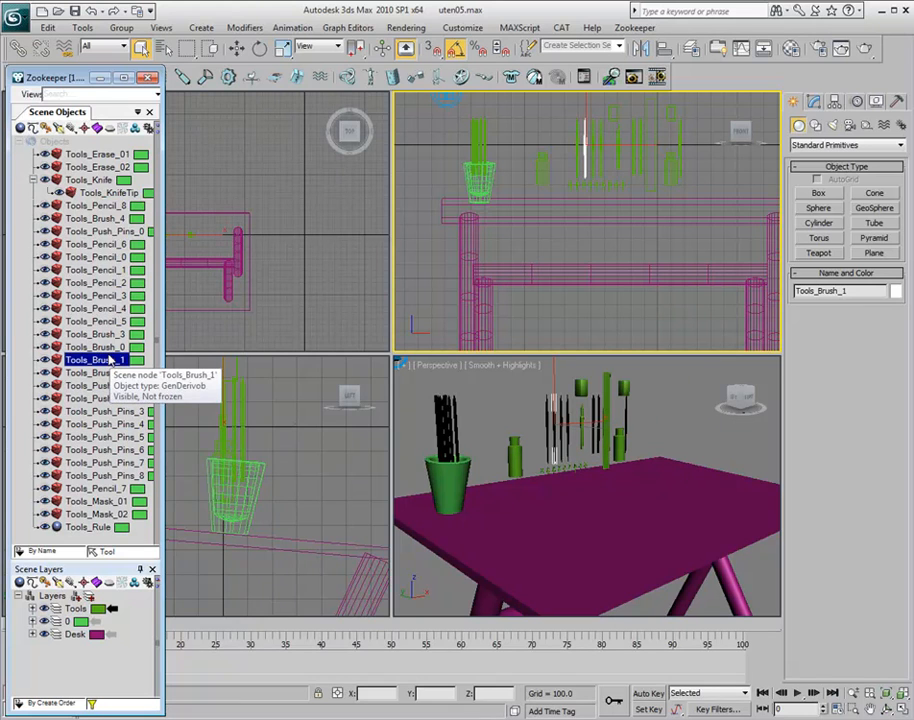
pyautogui.click(100, 309)
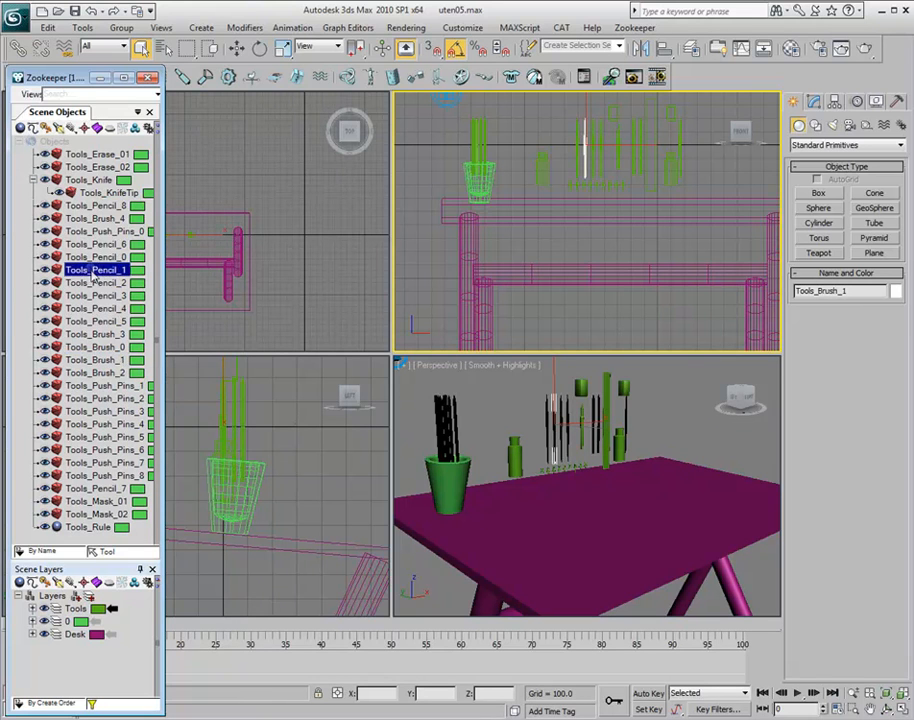
pyautogui.click(98, 346)
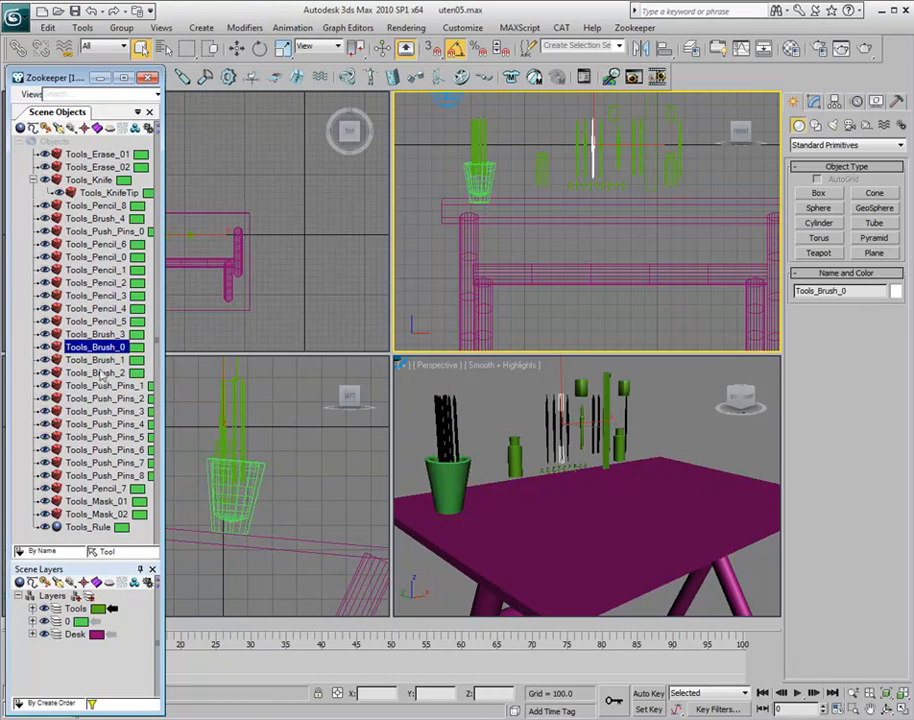
pyautogui.click(103, 386)
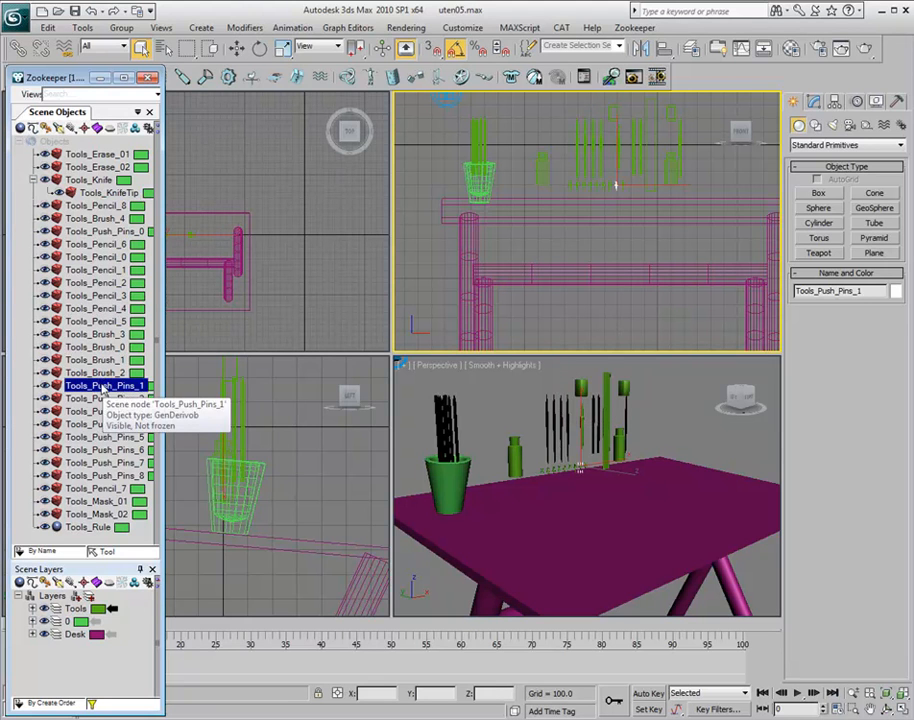
# Step: Bring up the available commands for Tools_Push_Pins_1 and for the Tools layer
pyautogui.rightClick(103, 389)
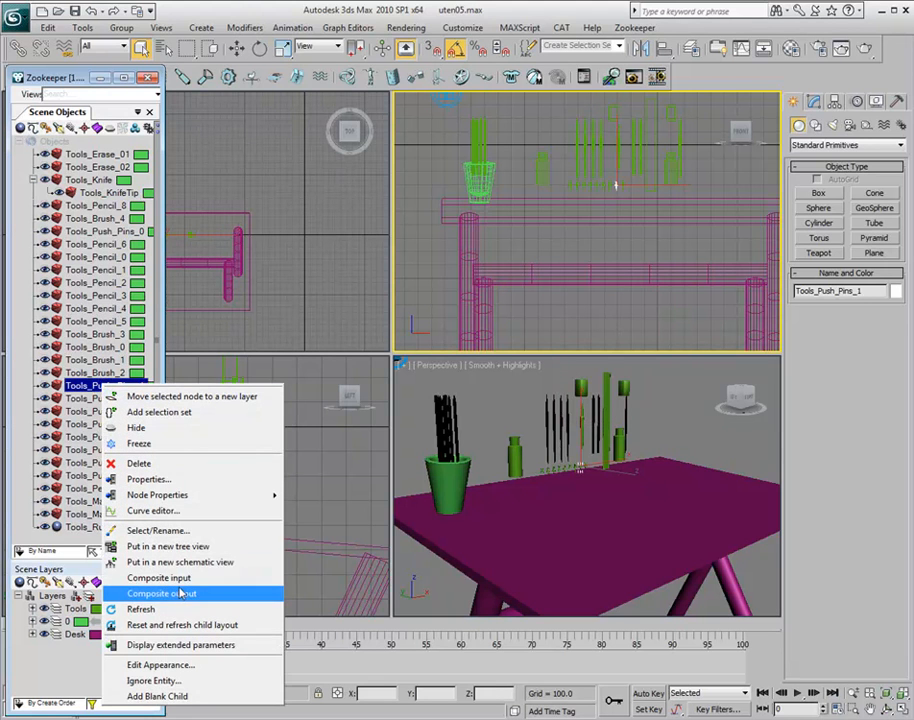
pyautogui.click(76, 608)
pyautogui.rightClick(78, 609)
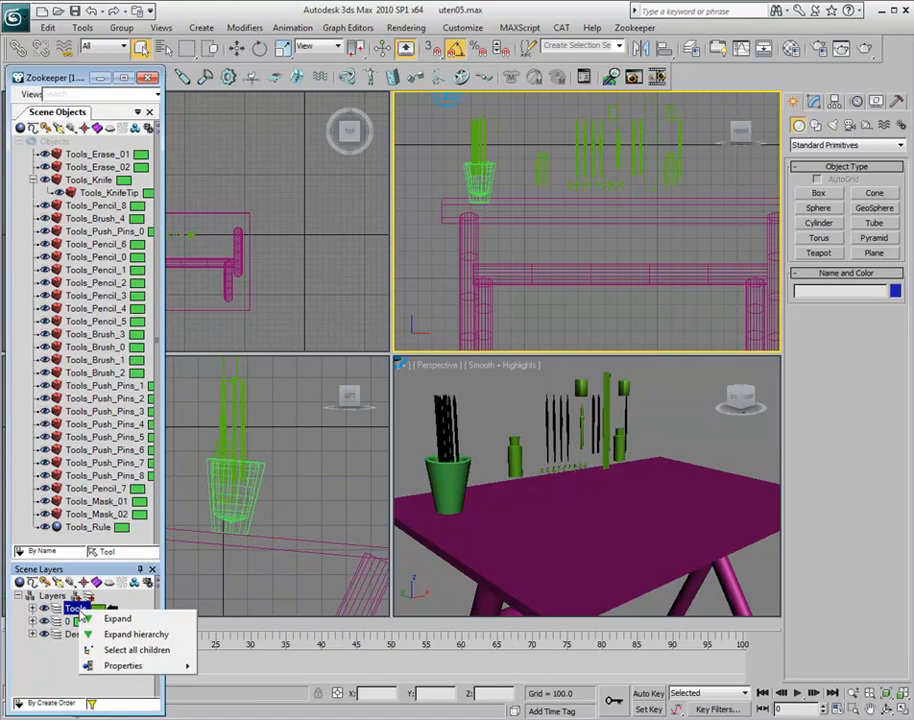